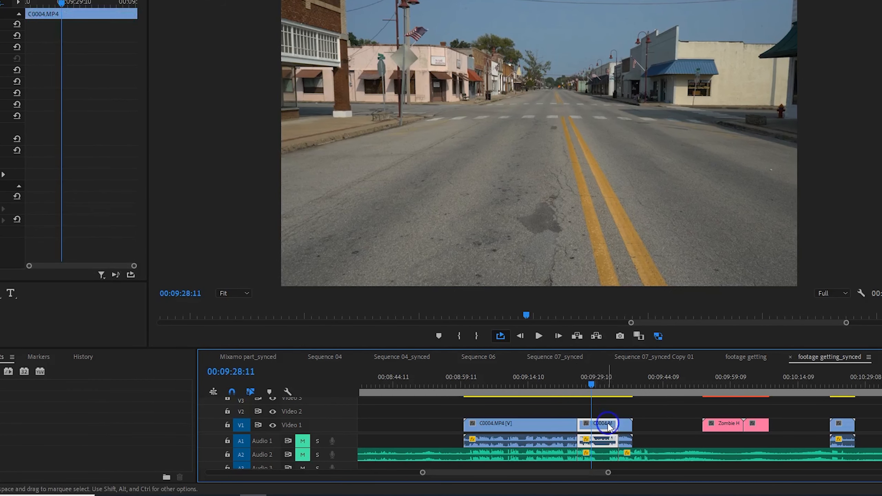
# - Replace the selected C0004.MP4 timeline clip with an After Effects composition and switch to After Effects
pyautogui.rightClick(607, 426)
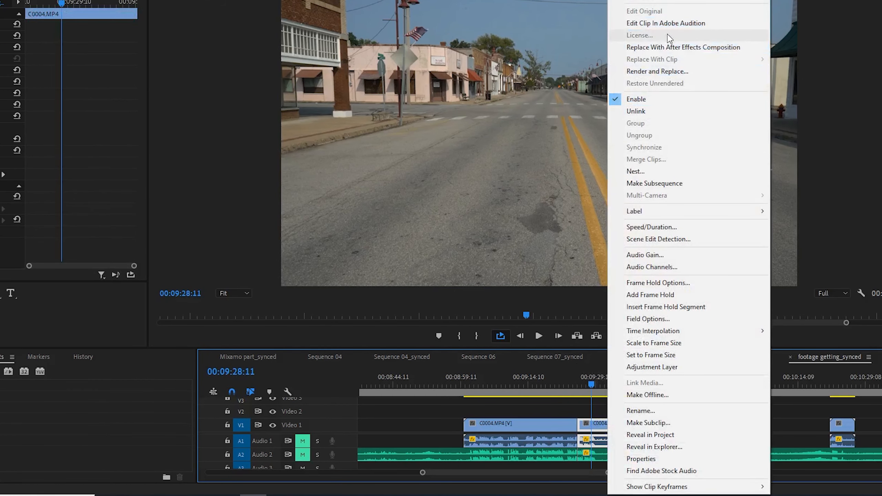
pyautogui.click(683, 46)
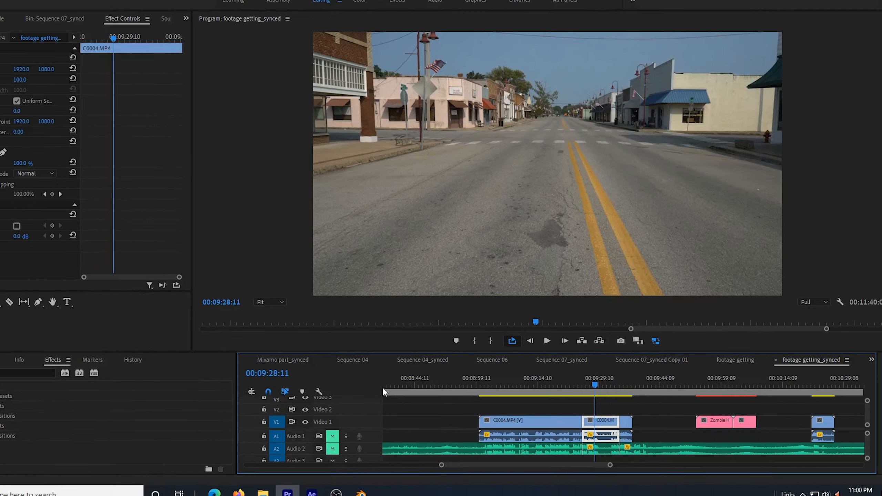
pyautogui.click(308, 493)
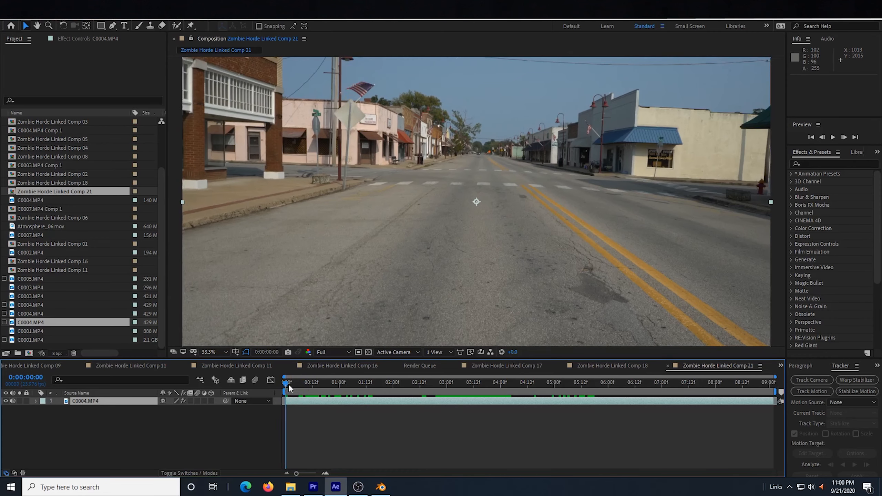
# - Preview the C0004.MP4 footage in the linked composition and set the current time to 0:00:04:06
pyautogui.moveTo(288, 384); pyautogui.dragTo(676, 386)
pyautogui.press('space')
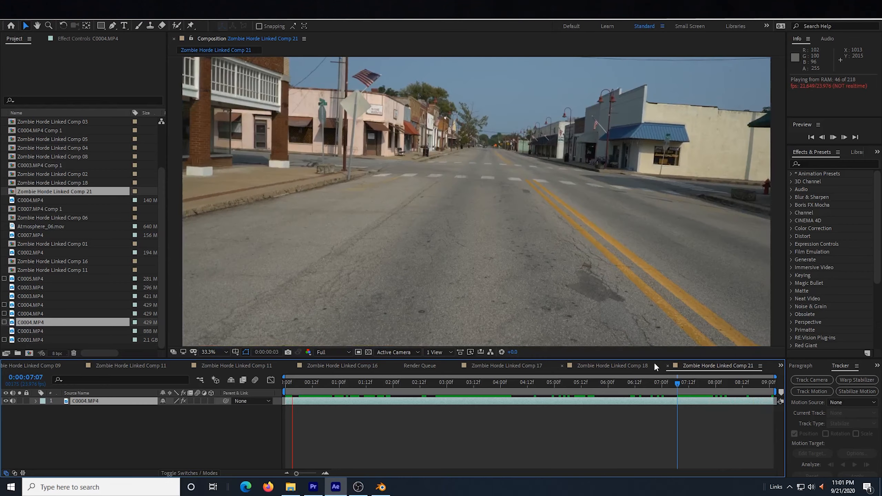
pyautogui.press('space')
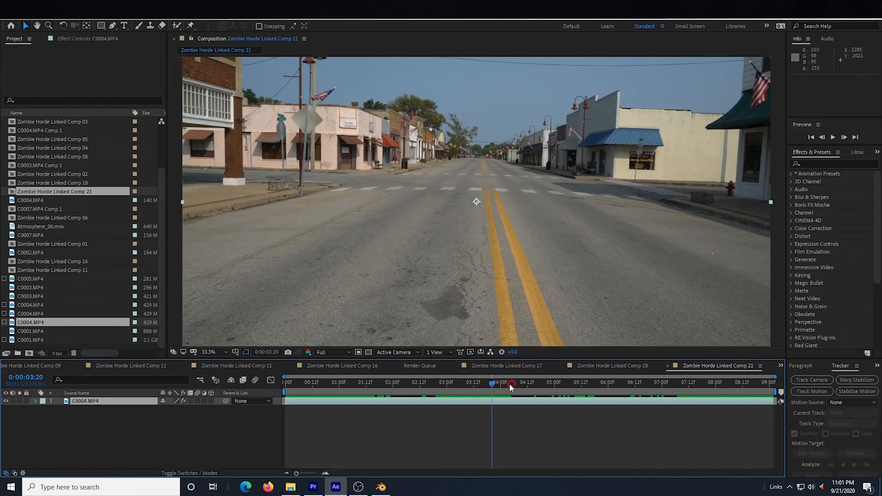
pyautogui.click(513, 382)
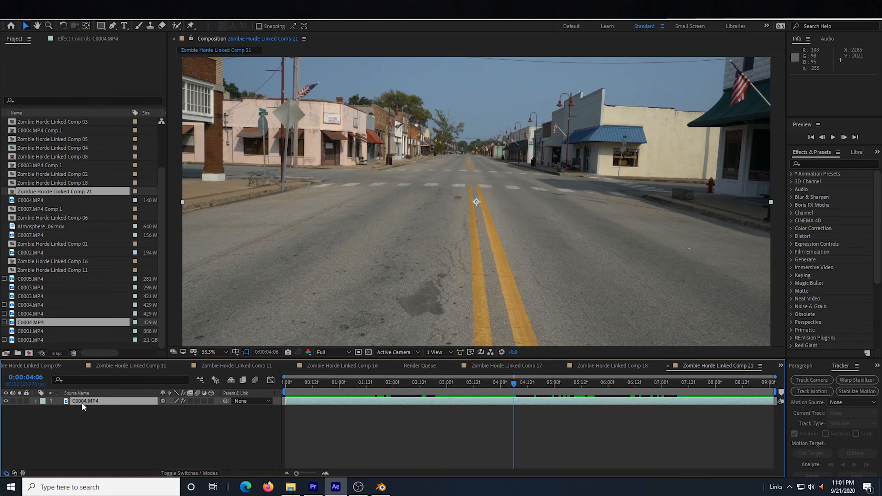
# - Run 3D camera tracking on the C0004.MP4 layer and set the Track Point Size to 745%
pyautogui.rightClick(82, 402)
pyautogui.moveTo(116, 296)
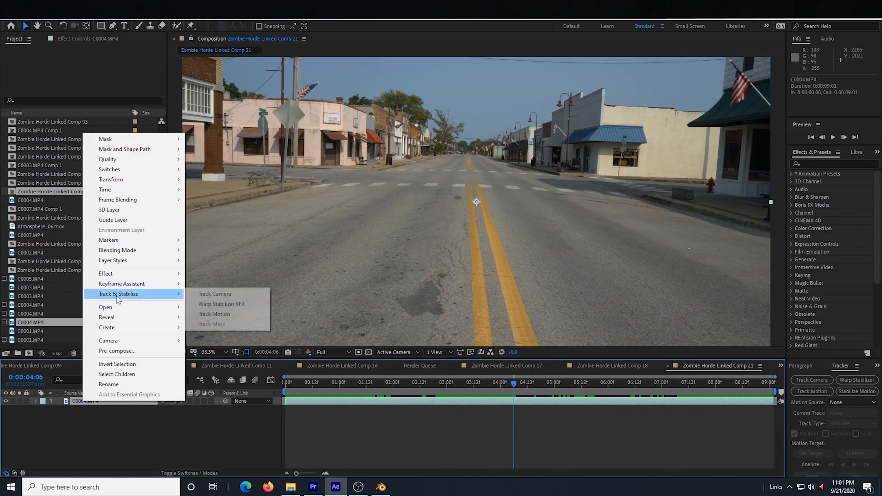
pyautogui.click(220, 295)
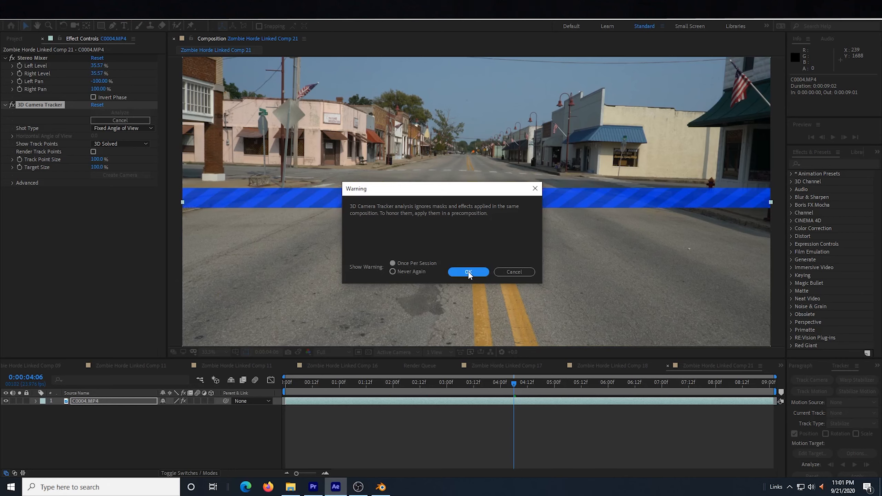
pyautogui.click(469, 273)
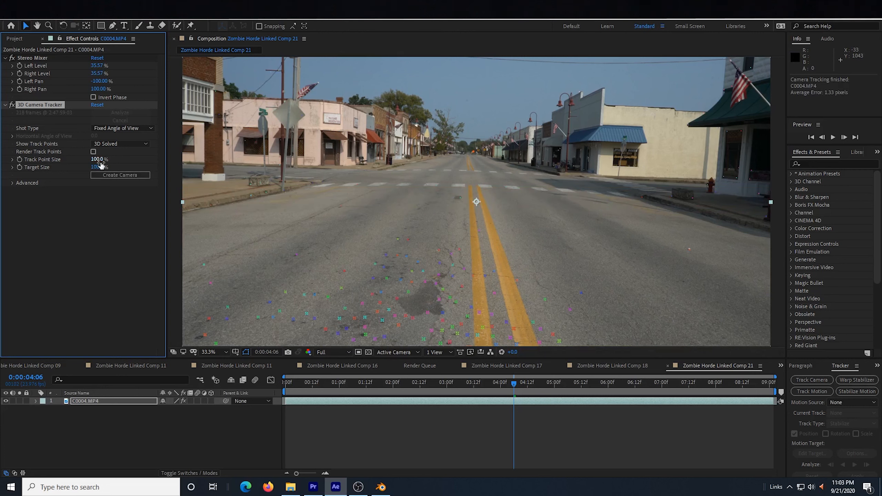
pyautogui.moveTo(98, 161); pyautogui.dragTo(392, 164)
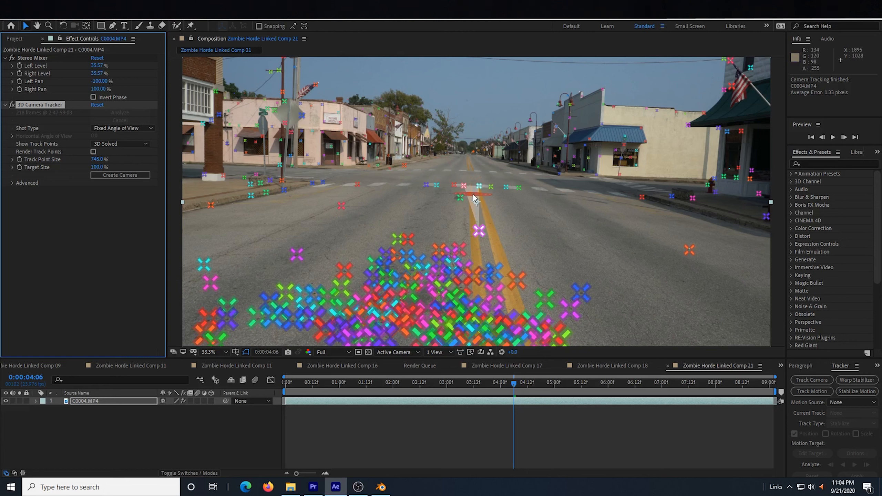
# - Select the track points along the crosswalk and on the yellow centre line, and create a solid and camera from them
pyautogui.moveTo(440, 200)
pyautogui.mouseDown()
pyautogui.moveTo(406, 185)
pyautogui.moveTo(425, 172)
pyautogui.mouseUp()
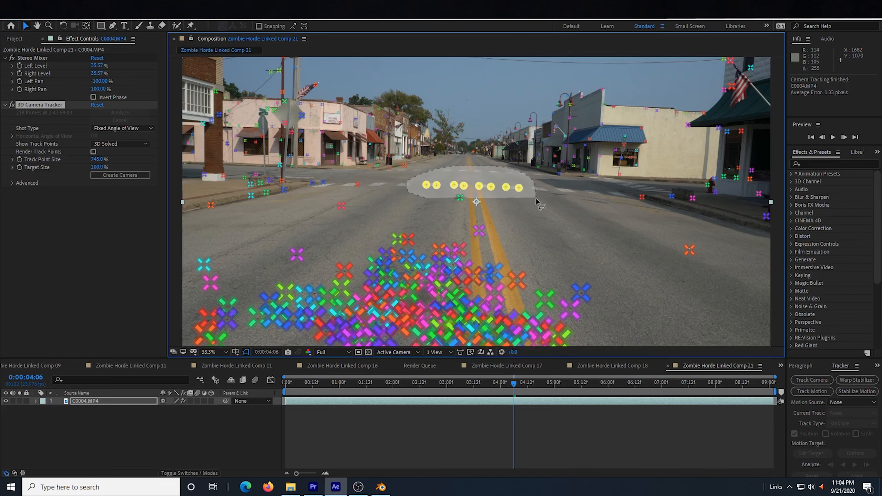
pyautogui.moveTo(536, 201); pyautogui.dragTo(523, 228)
pyautogui.moveTo(478, 243); pyautogui.dragTo(477, 241)
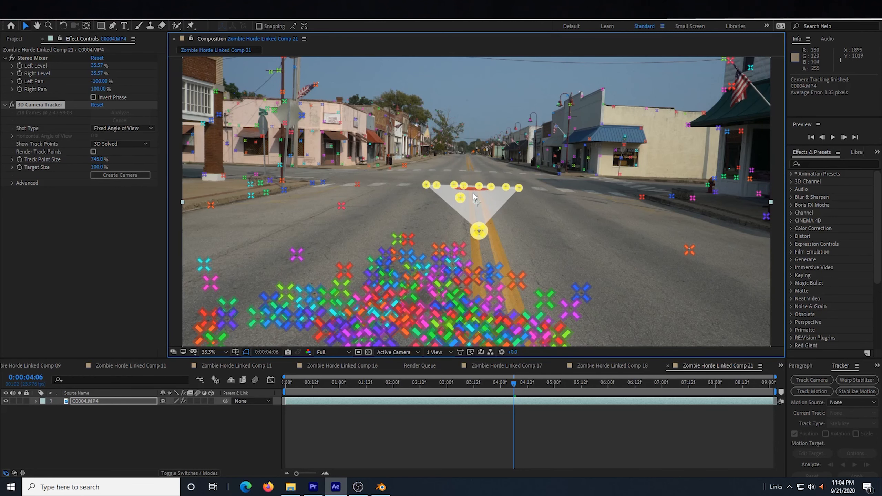
pyautogui.rightClick(474, 195)
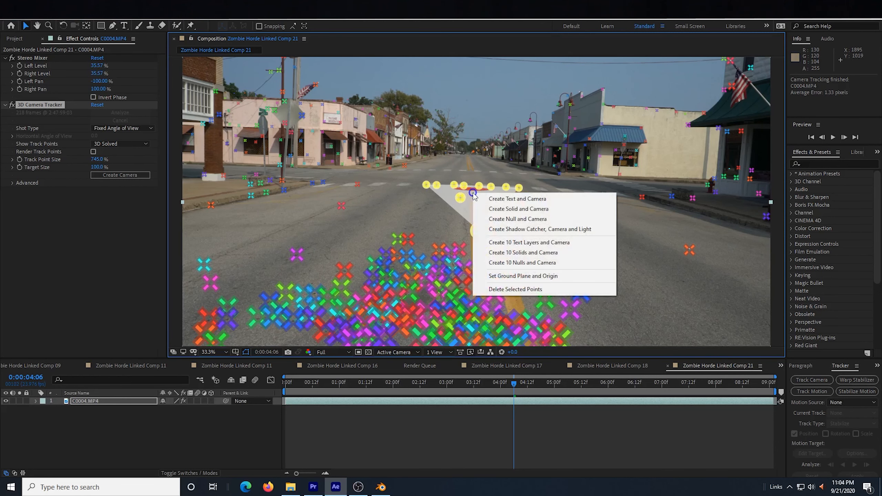
pyautogui.click(504, 209)
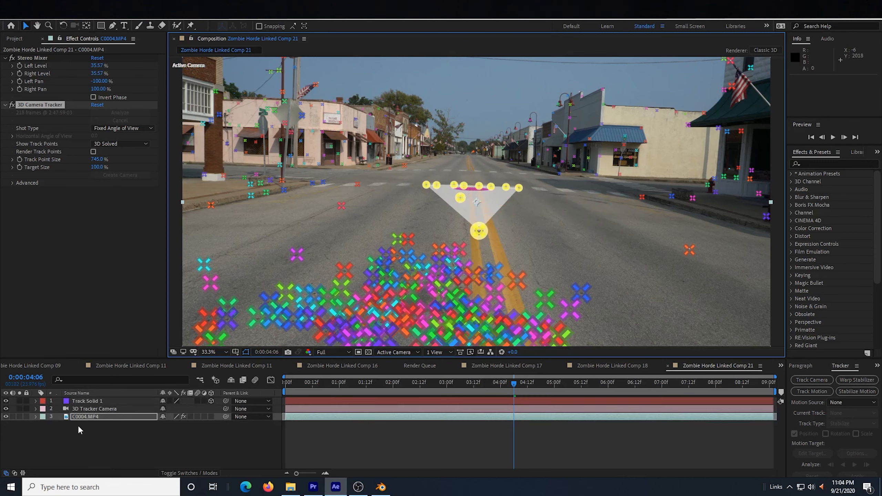
pyautogui.click(76, 437)
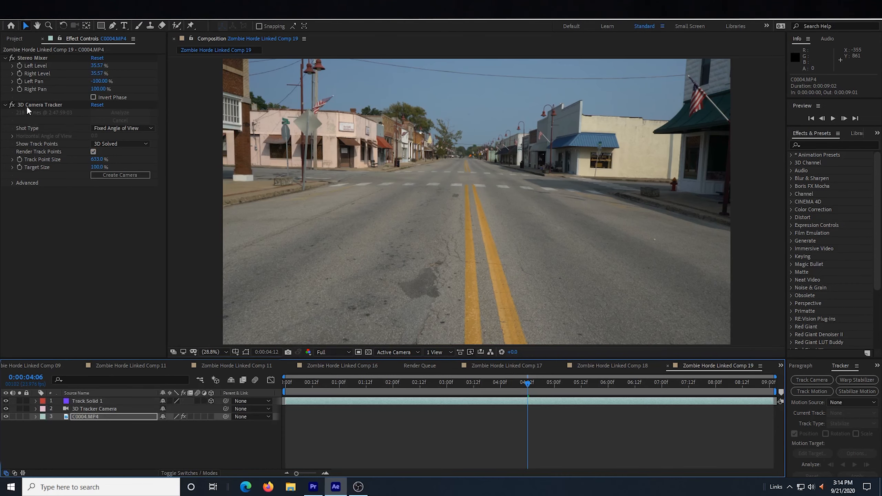
# - Display the track points of the 3D Camera Tracker effect on C0004.MP4 and try toggling Render Track Points
pyautogui.click(28, 105)
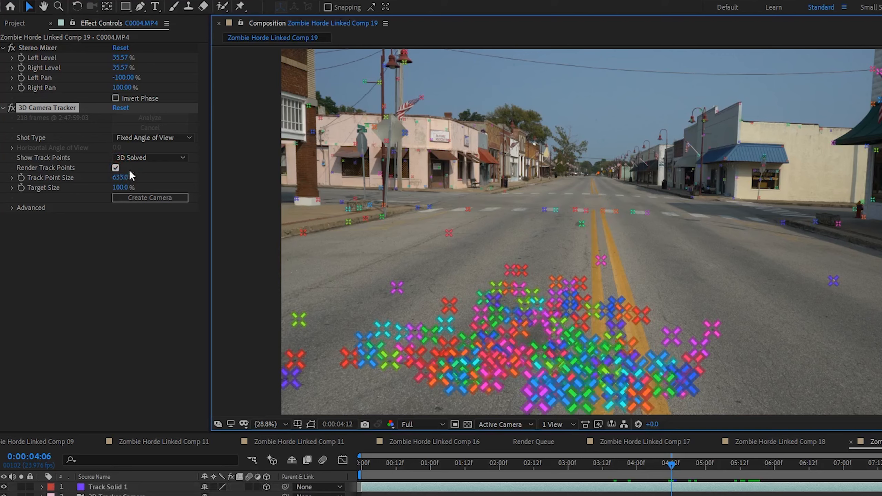
pyautogui.click(111, 166)
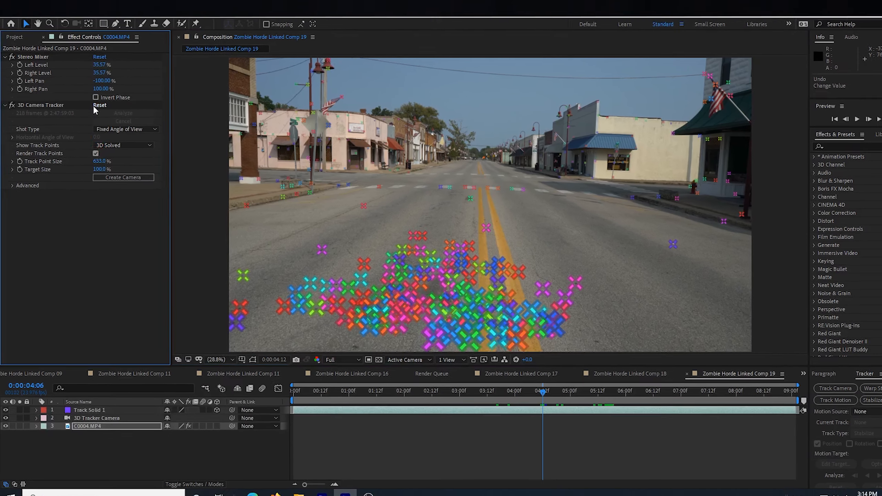
pyautogui.press('space')
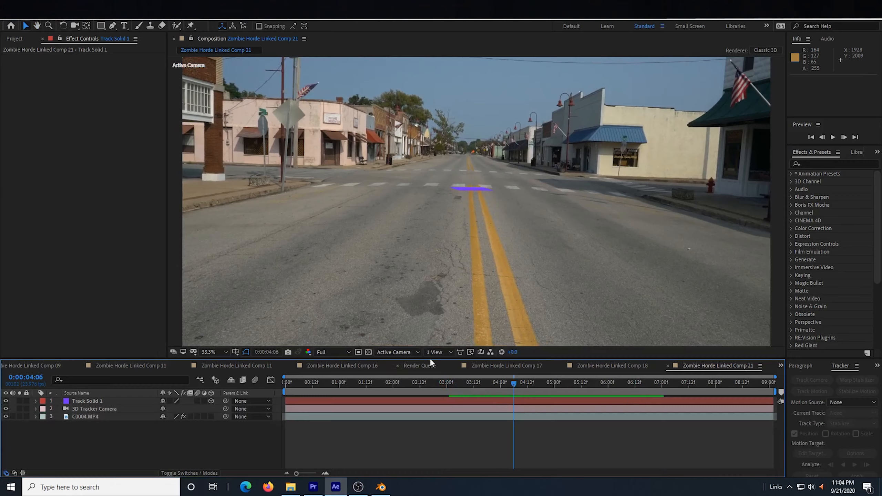
# - Switch the composition to the Top view and frame the tracker camera together with the track solid
pyautogui.click(403, 351)
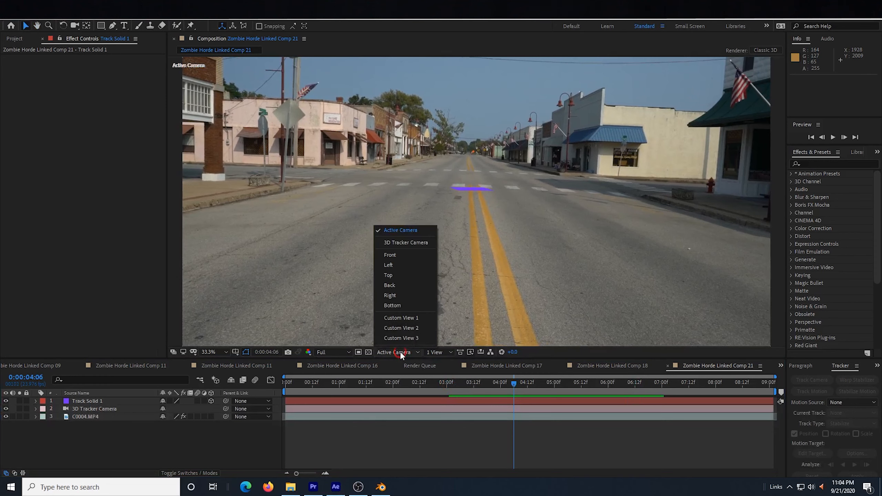
pyautogui.click(386, 278)
pyautogui.scroll(-8, 495, 237)
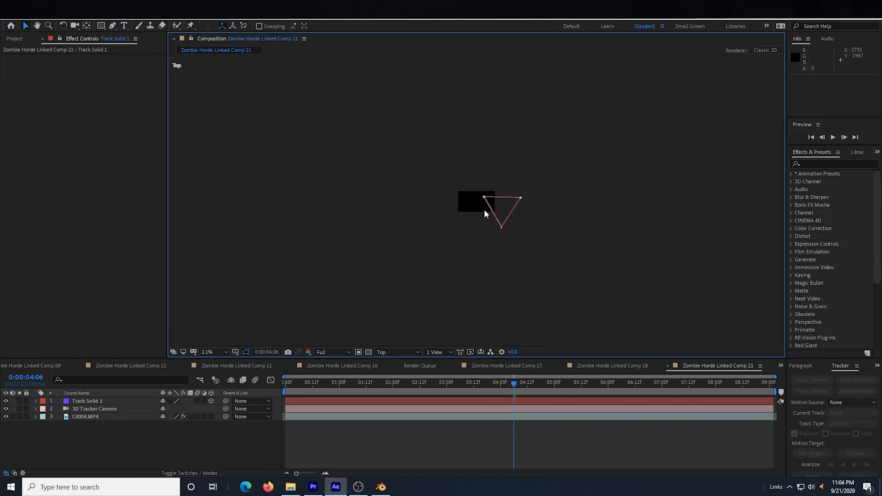
pyautogui.moveTo(385, 108); pyautogui.dragTo(385, 215)
pyautogui.scroll(-1, 409, 178)
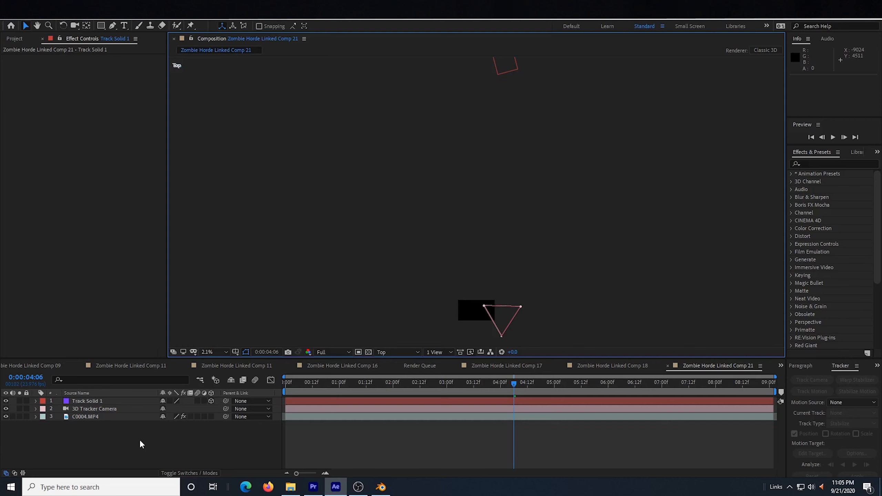
# - Add a null object named World Null and make it a 3D layer
pyautogui.rightClick(149, 441)
pyautogui.moveTo(182, 342)
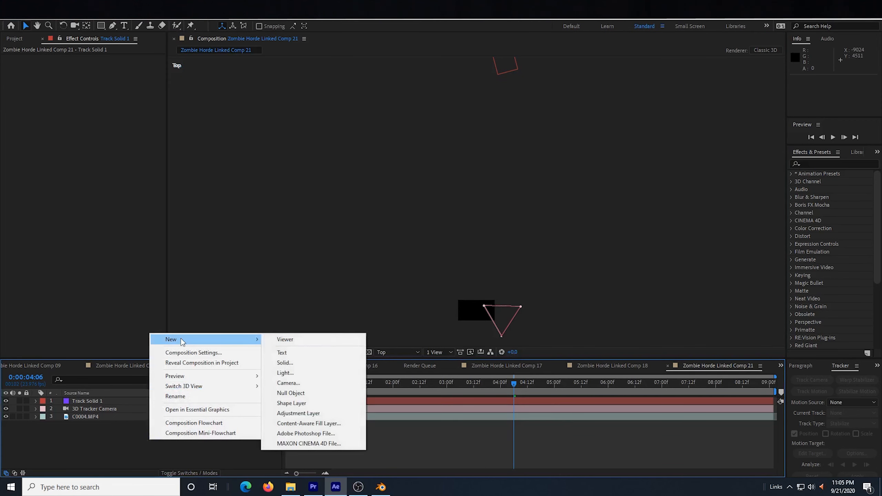
pyautogui.click(291, 394)
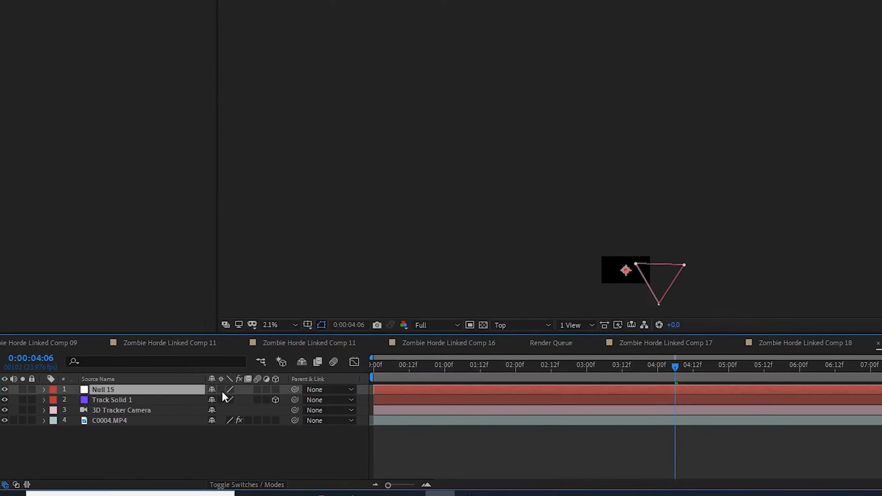
pyautogui.press('Return')
pyautogui.write('World Null')
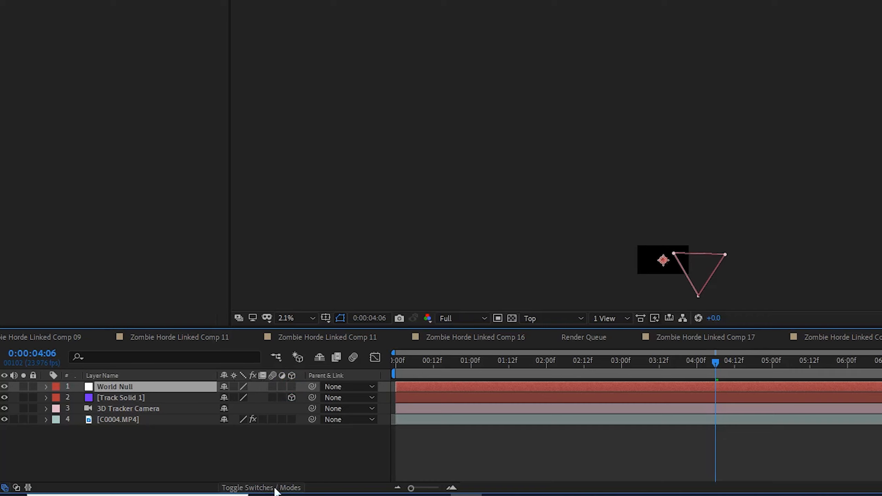
pyautogui.click(292, 386)
# - Parent the 3D Tracker Camera and Track Solid 1 layers to World Null
pyautogui.click(134, 409)
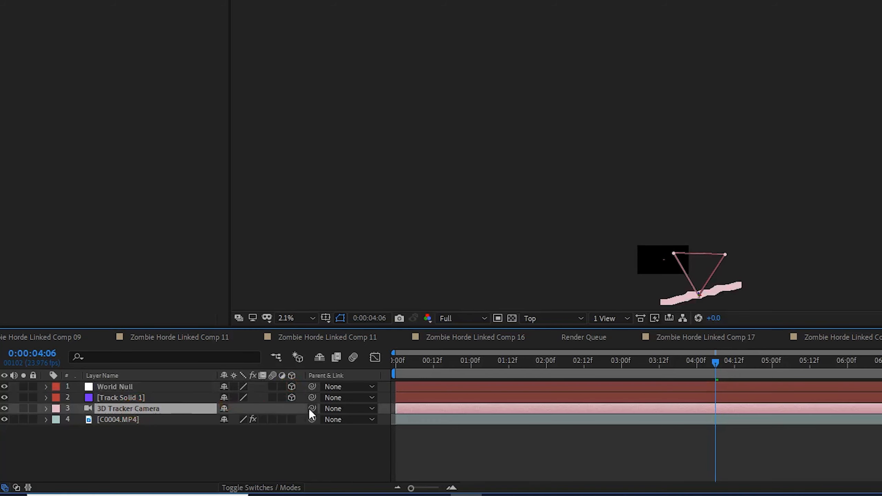
pyautogui.moveTo(315, 408); pyautogui.dragTo(133, 386)
pyautogui.click(257, 398)
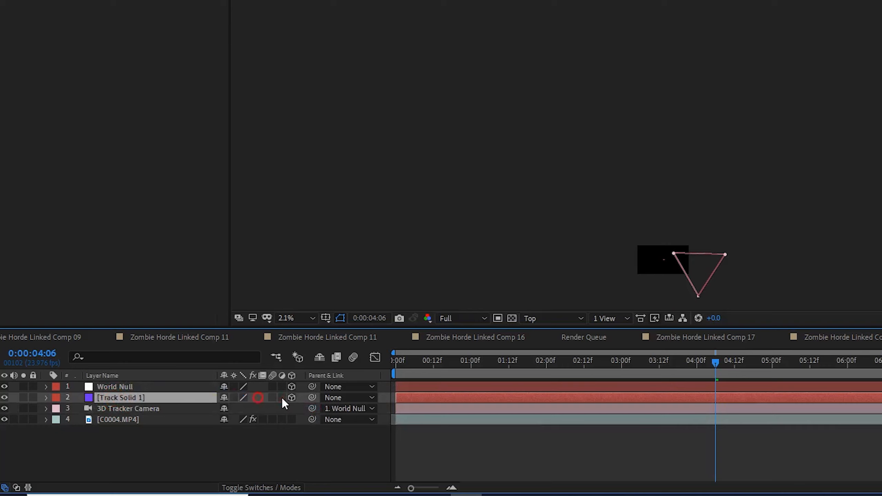
pyautogui.moveTo(310, 396); pyautogui.dragTo(117, 388)
# - Scale World Null to 10.1% and set its position to 1609, 1080, -2701, centring the track solid in the Top view
pyautogui.click(117, 387)
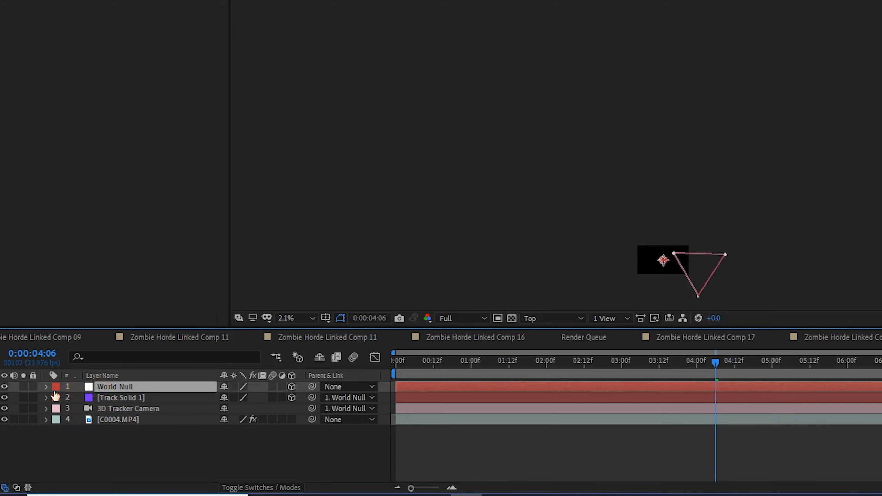
pyautogui.click(46, 387)
pyautogui.click(55, 397)
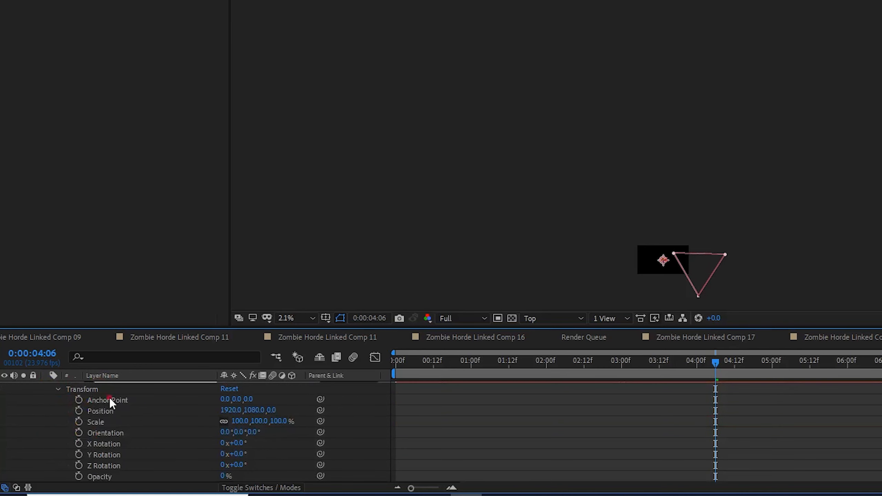
pyautogui.moveTo(239, 422); pyautogui.dragTo(208, 430)
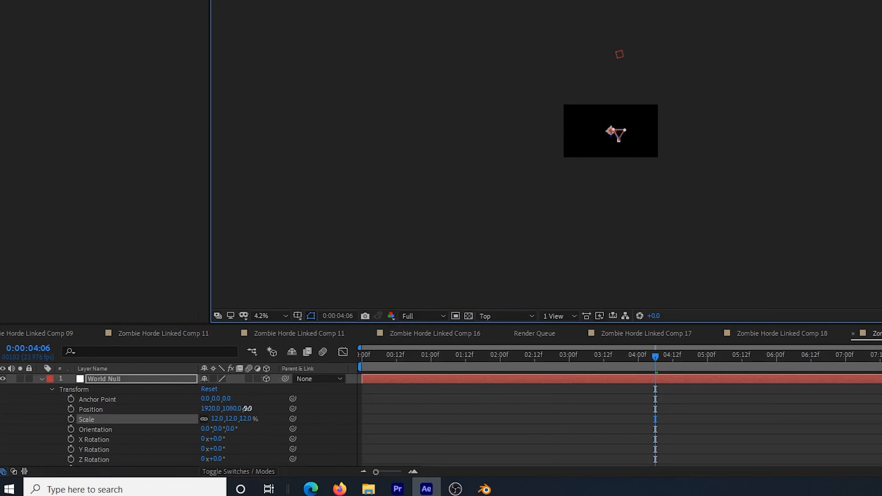
pyautogui.moveTo(271, 411)
pyautogui.mouseDown()
pyautogui.moveTo(405, 411)
pyautogui.moveTo(254, 408)
pyautogui.mouseUp()
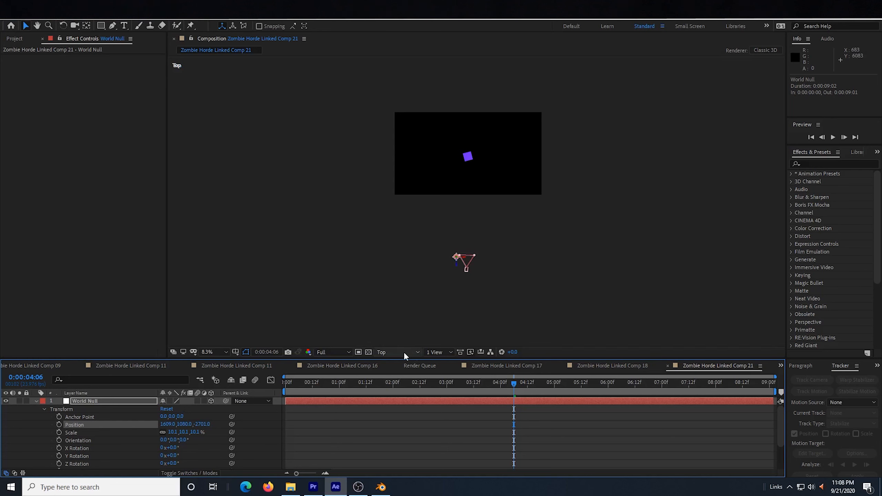
# - Level the track solid in the Left view by setting World Null's X Rotation to -7°, and return to the Top view
pyautogui.click(406, 352)
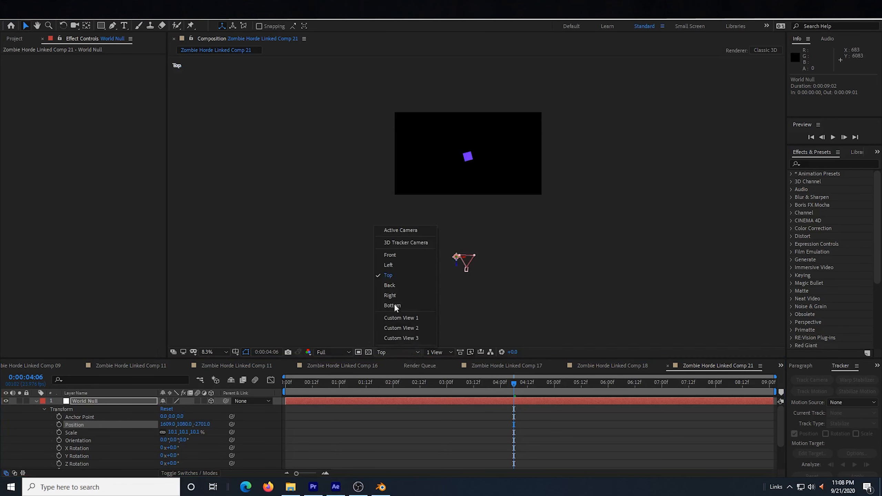
pyautogui.click(389, 265)
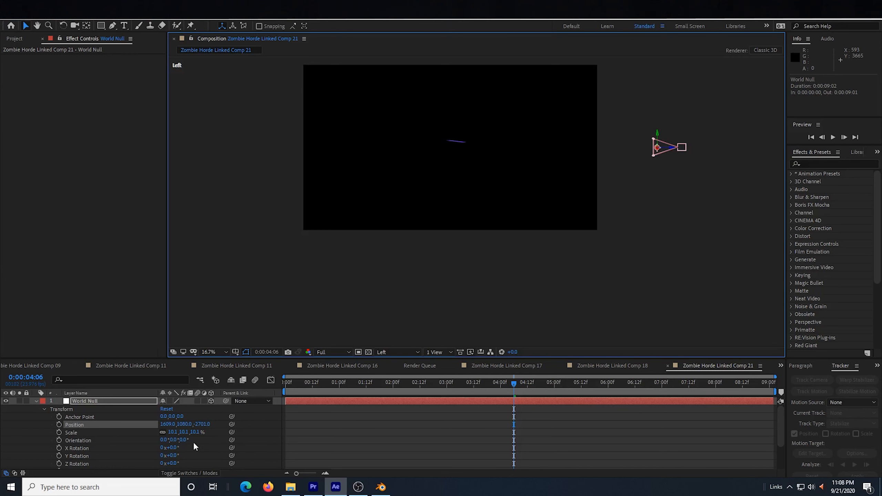
pyautogui.moveTo(179, 448); pyautogui.dragTo(168, 449)
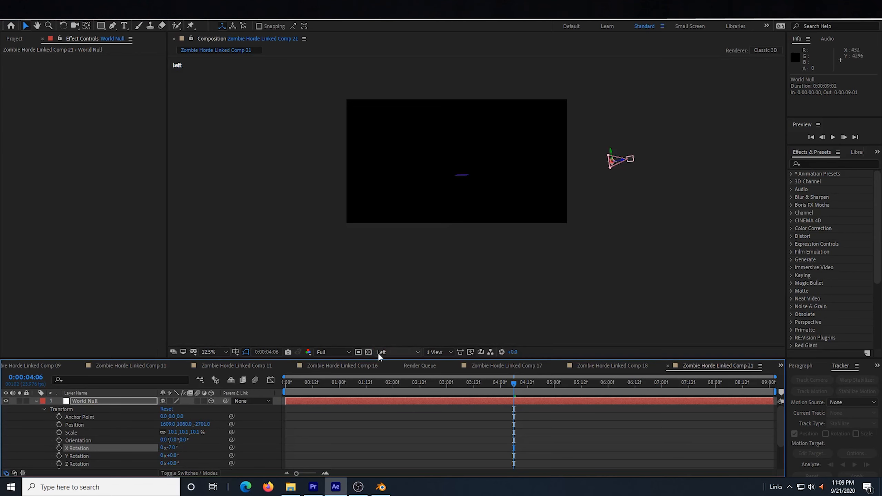
pyautogui.click(385, 353)
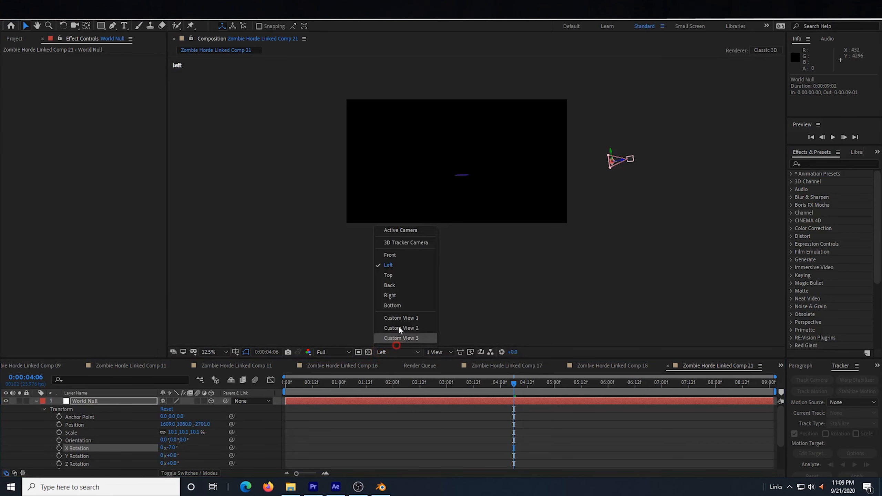
pyautogui.click(388, 276)
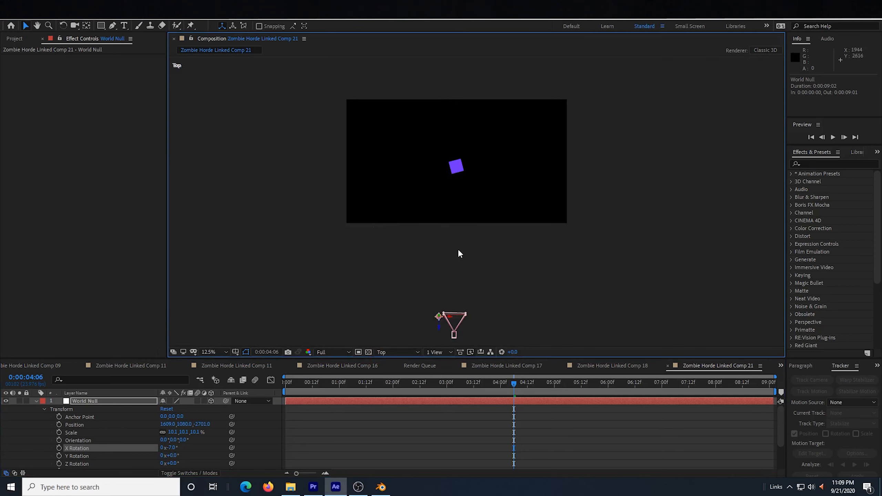
# - Switch the composition to the Active Camera view and play back the footage to check the aligned track solid
pyautogui.click(402, 353)
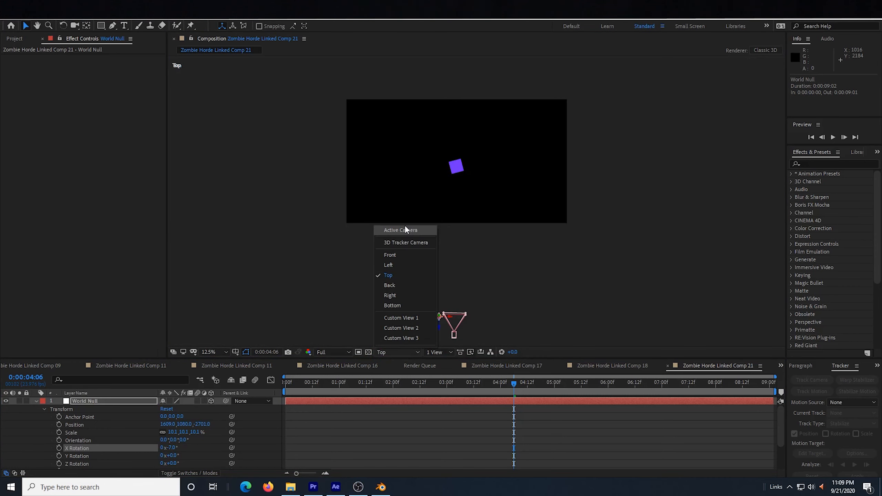
pyautogui.click(405, 227)
pyautogui.click(428, 381)
pyautogui.press('space')
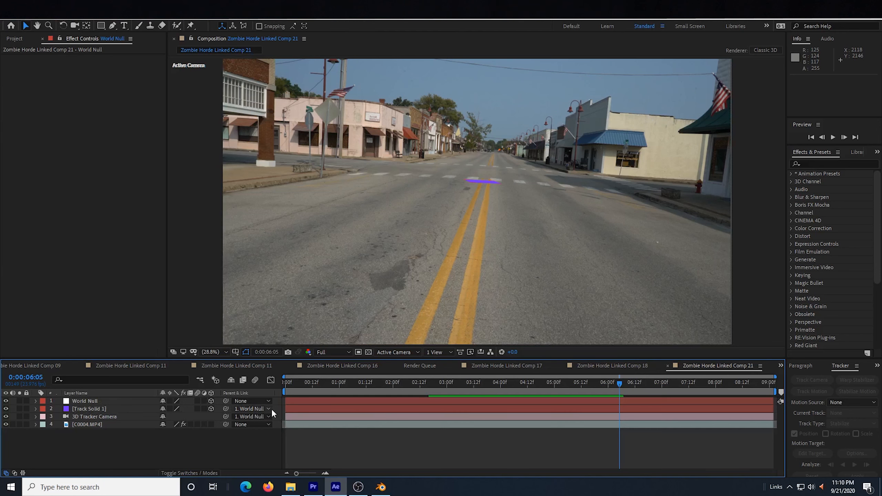
# - Remove the World Null parent from Track Solid 1 and the 3D Tracker Camera by setting both parents to None
pyautogui.click(268, 412)
pyautogui.click(259, 418)
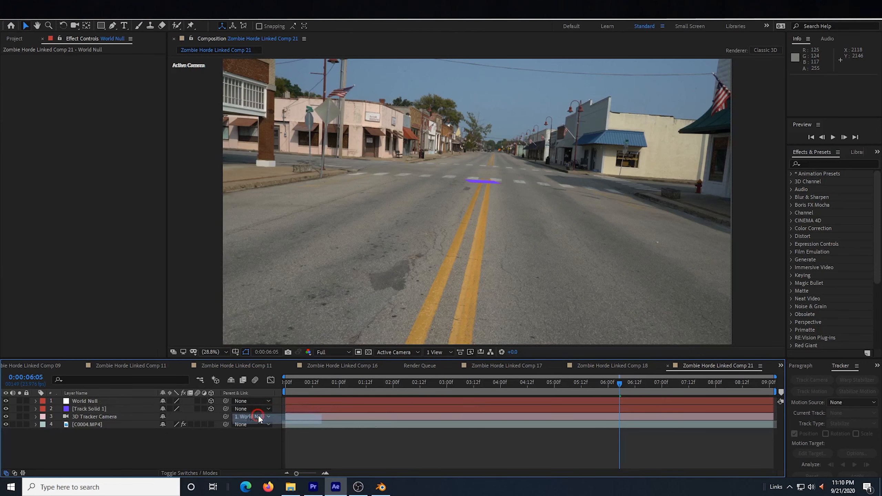
pyautogui.click(259, 418)
pyautogui.click(255, 426)
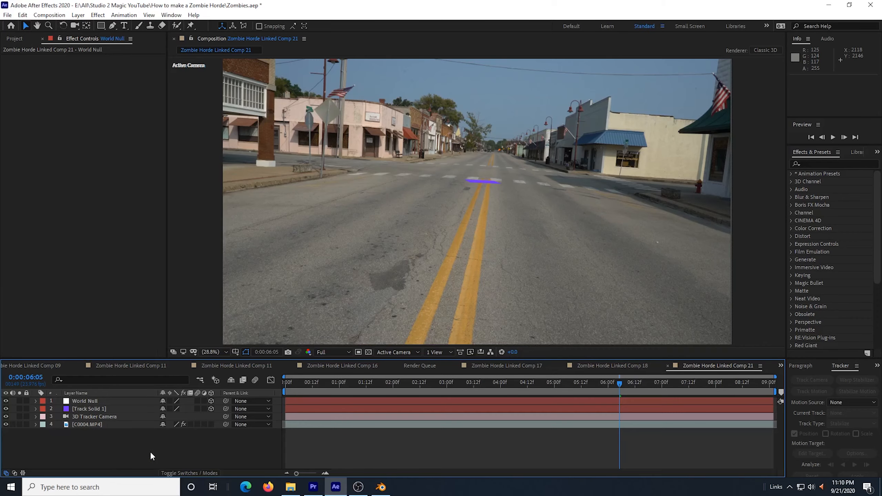
# - Create a black 3840 x 2160 px solid named Zombies
pyautogui.rightClick(150, 453)
pyautogui.moveTo(195, 352)
pyautogui.click(285, 376)
pyautogui.write('Zom')
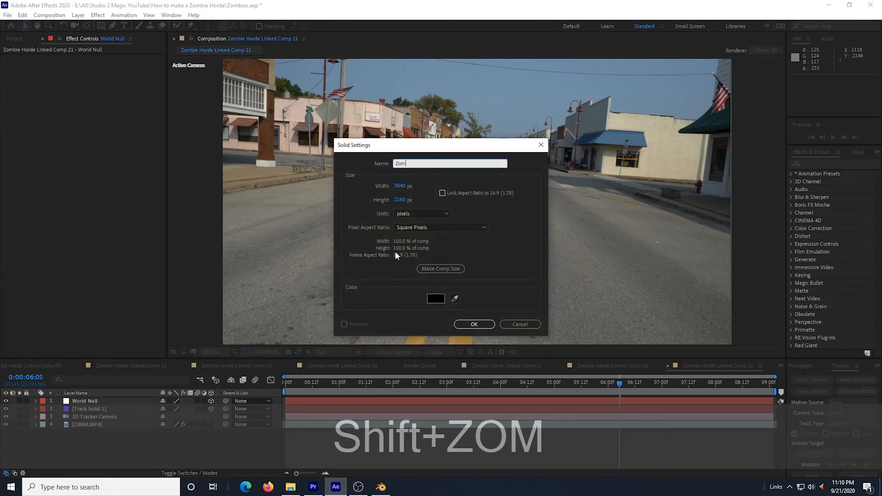
pyautogui.write('bies')
pyautogui.press('Return')
# - Apply the Video Copilot Element effect to the Zombies solid and open its Scene Setup
pyautogui.scroll(-4, 793, 347)
pyautogui.click(792, 346)
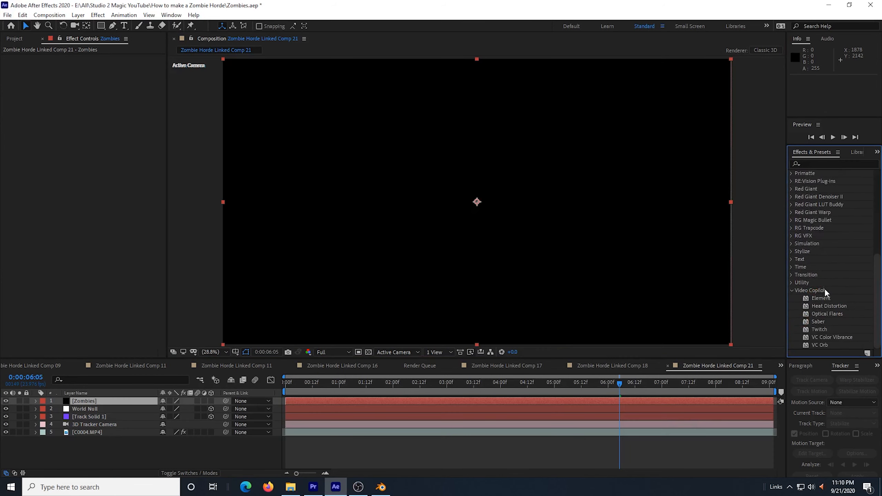
pyautogui.moveTo(783, 302); pyautogui.dragTo(99, 402)
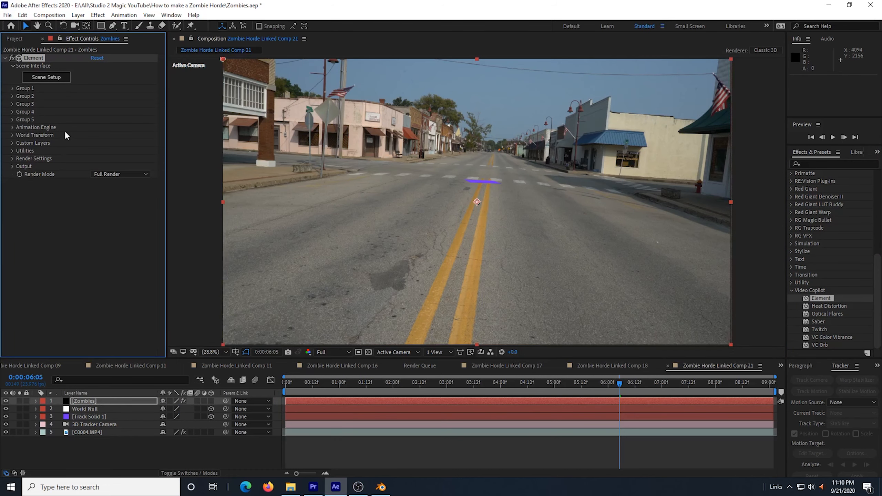
pyautogui.click(47, 77)
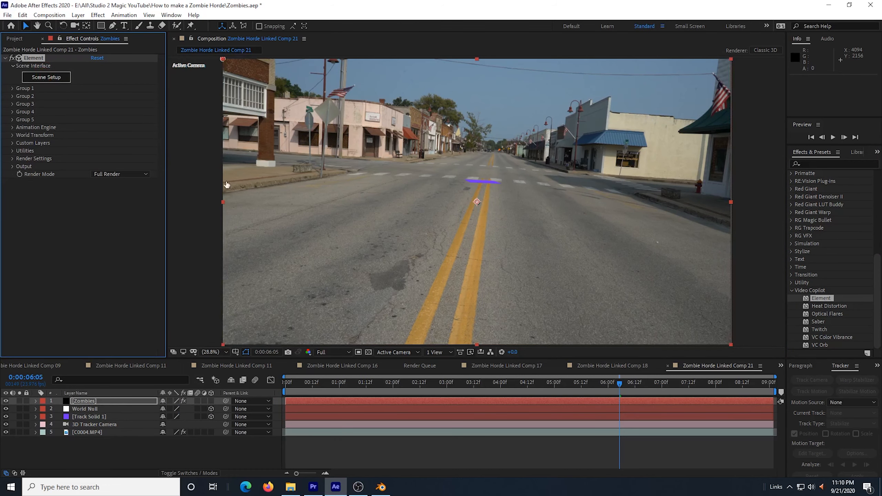
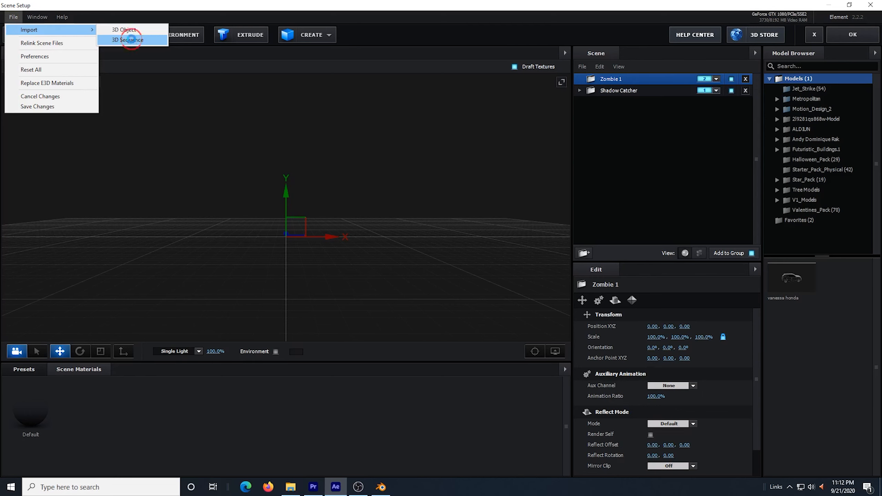
# - Import the OBJ sequence starting at untitled_000001 from the Zombie Cop OBJs folder into the Zombie 1 group, keeping the default import preferences
pyautogui.click(181, 38)
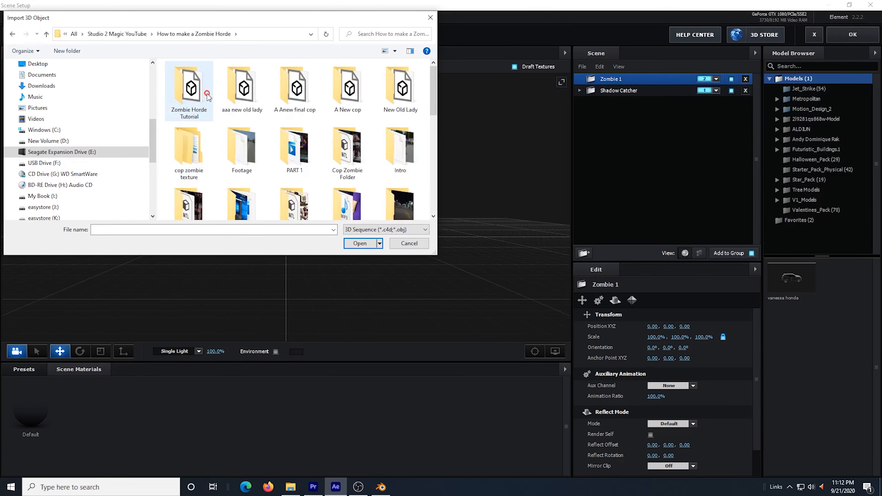
pyautogui.doubleClick(207, 96)
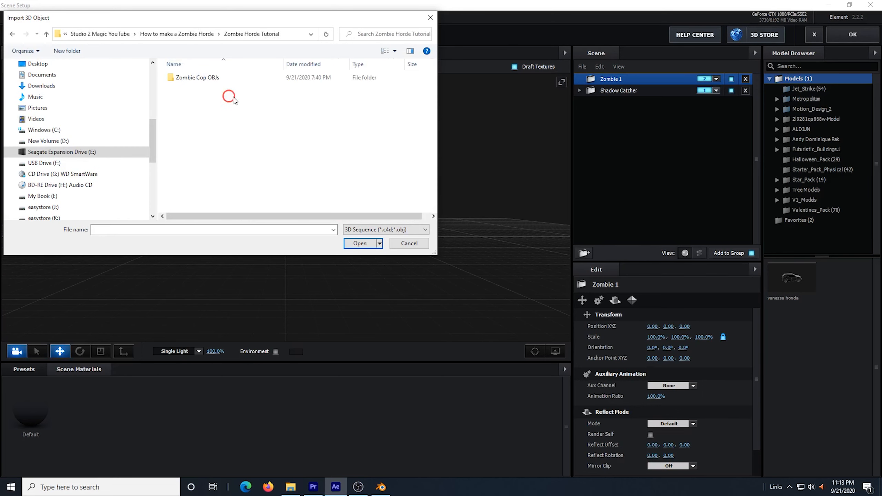
pyautogui.doubleClick(197, 79)
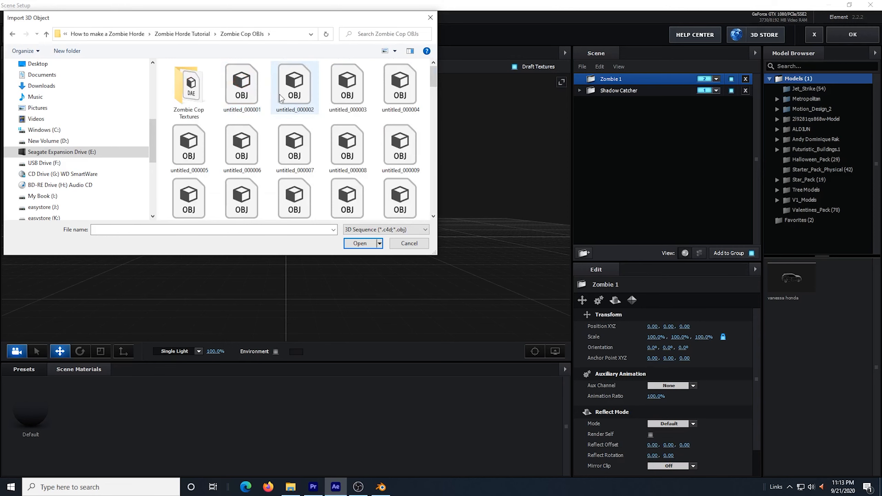
pyautogui.scroll(-15, 254, 111)
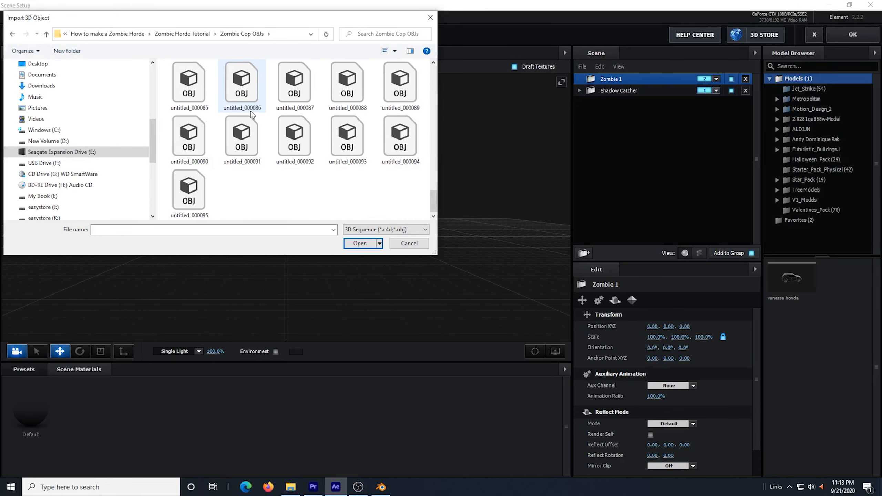
pyautogui.scroll(15, 248, 114)
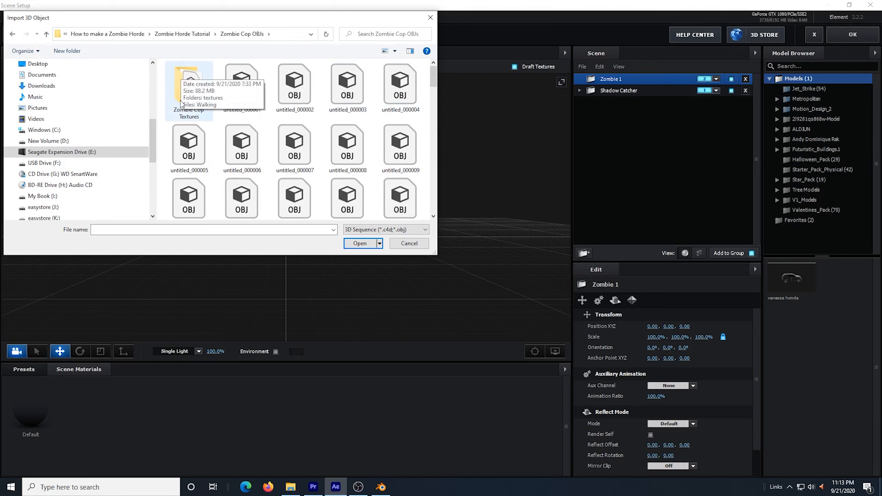
pyautogui.scroll(-15, 348, 125)
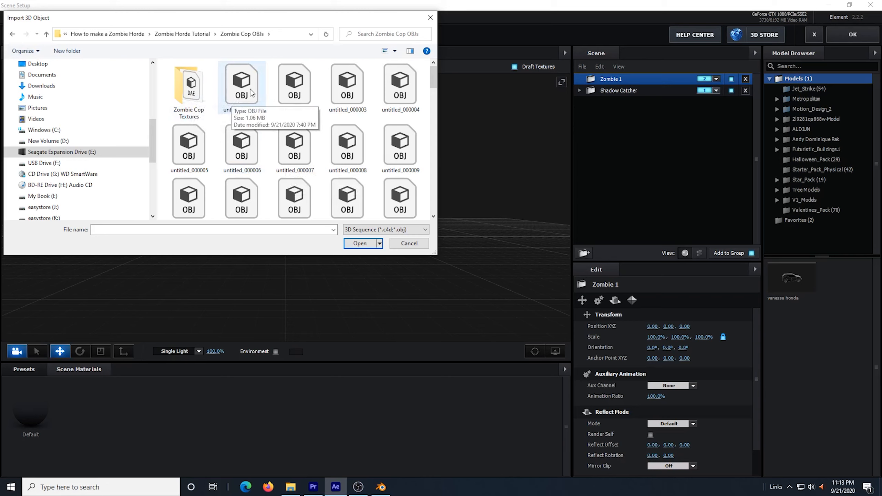
pyautogui.click(248, 98)
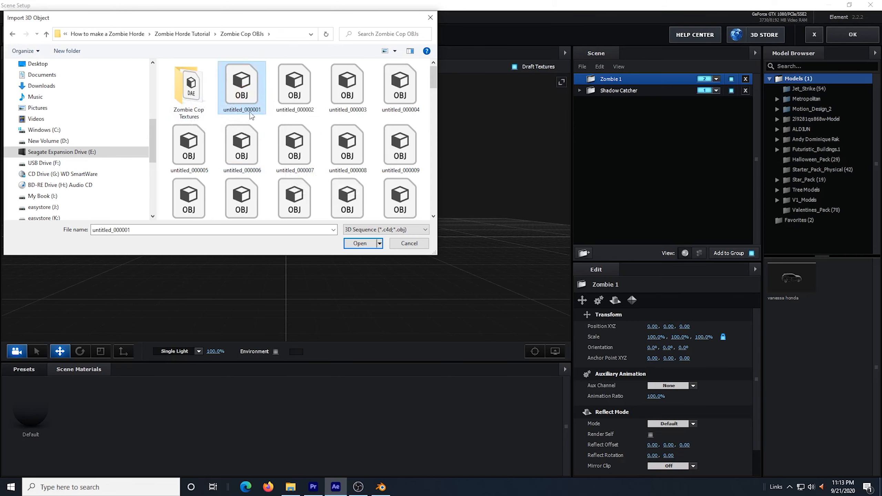
pyautogui.click(365, 244)
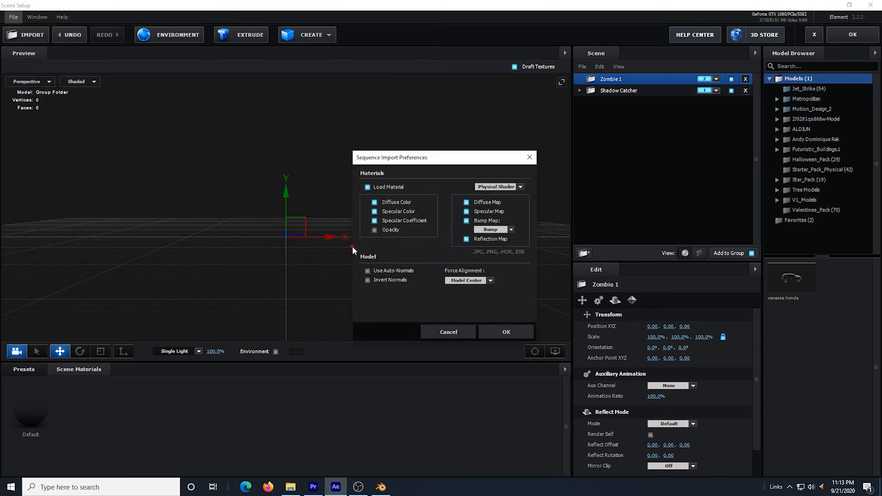
pyautogui.click(508, 331)
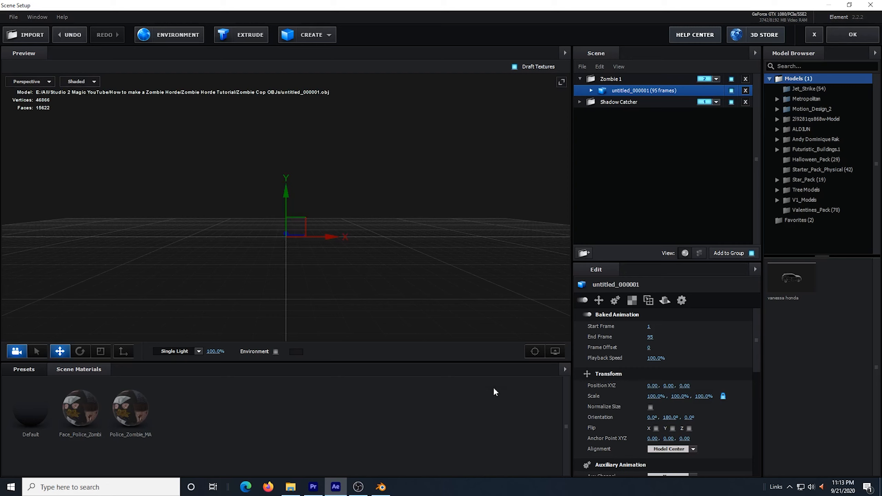
# - Turn on Normalize Size for the imported zombie sequence and set its alignment to Bottom
pyautogui.click(651, 407)
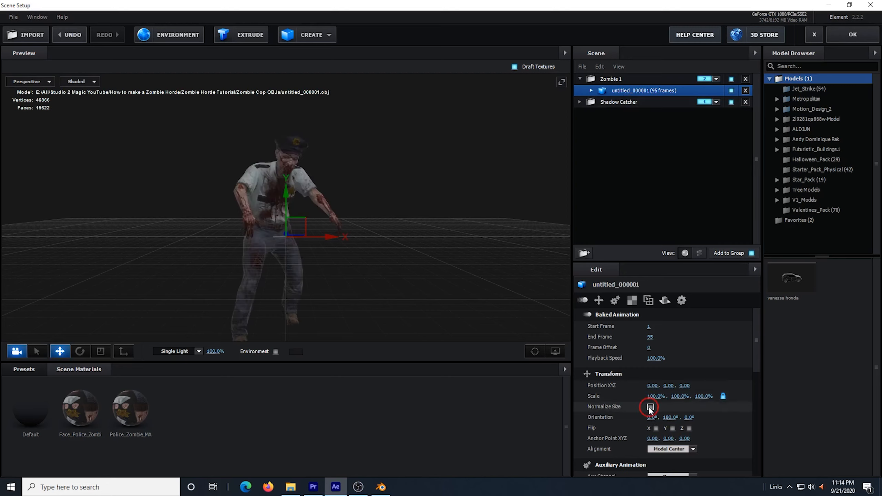
pyautogui.moveTo(368, 275); pyautogui.dragTo(289, 243)
pyautogui.moveTo(404, 255); pyautogui.dragTo(399, 257)
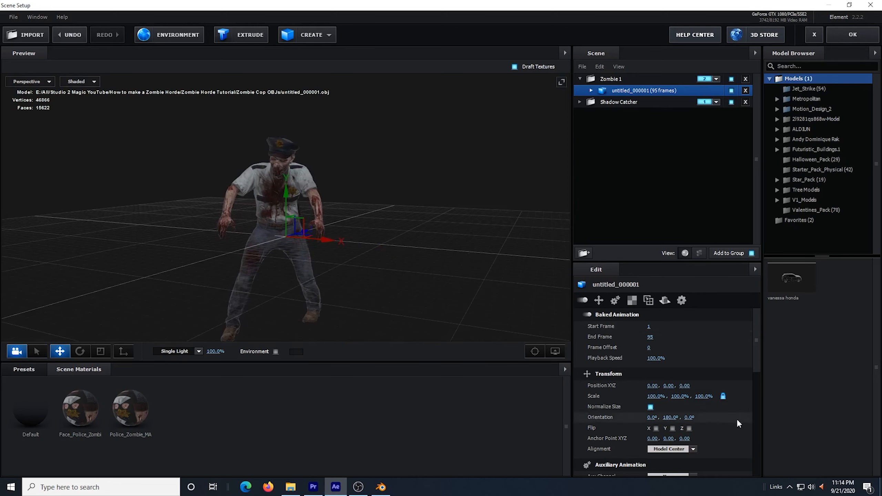
pyautogui.click(693, 449)
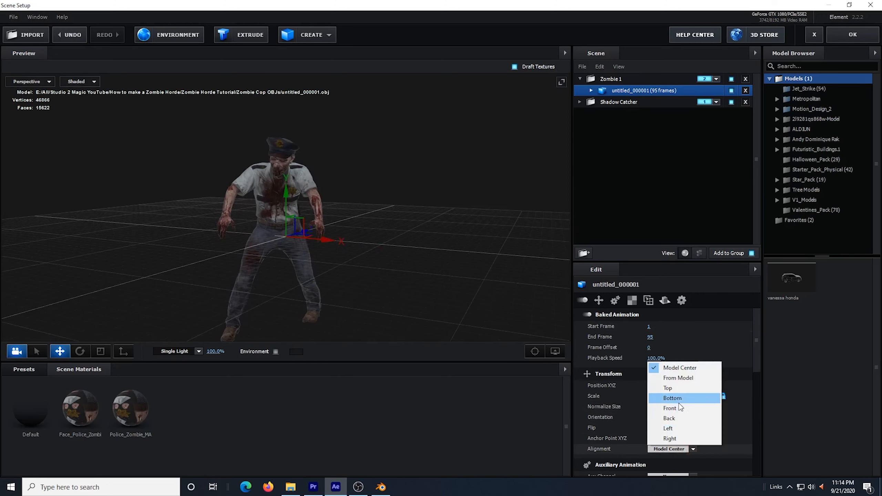
pyautogui.click(716, 406)
# - Set the Environment Multiplier of the Face_Police_Zombie_MAT material to 16%
pyautogui.moveTo(399, 190); pyautogui.dragTo(365, 160)
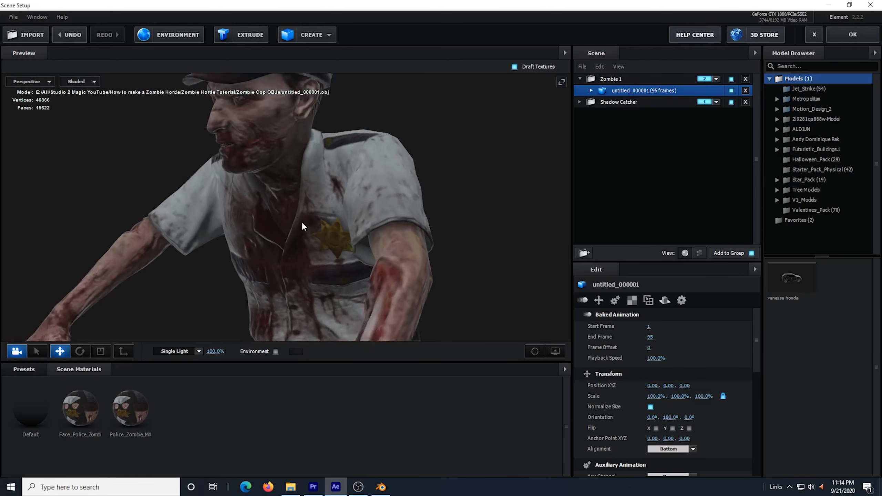
pyautogui.moveTo(302, 222); pyautogui.dragTo(311, 182)
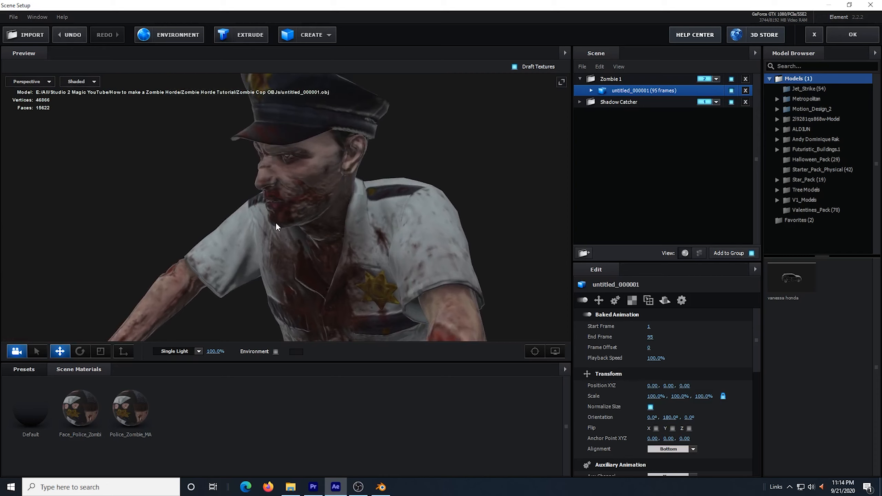
pyautogui.click(592, 90)
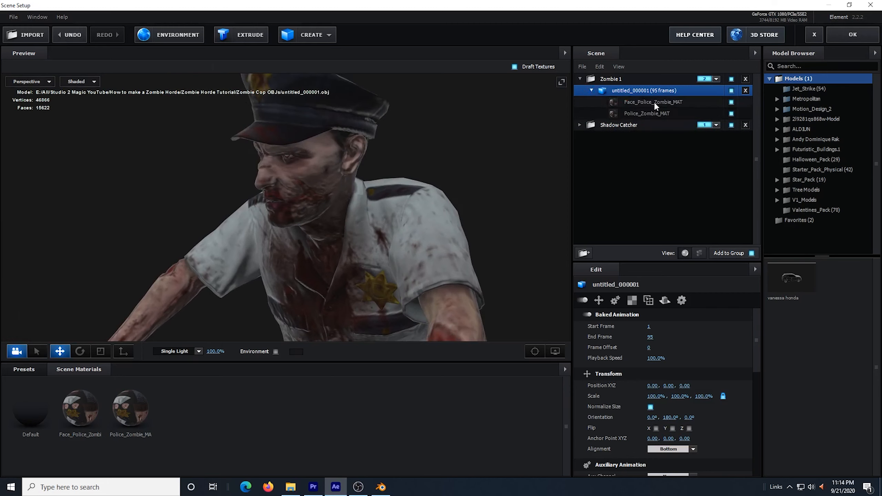
pyautogui.click(630, 102)
pyautogui.click(615, 301)
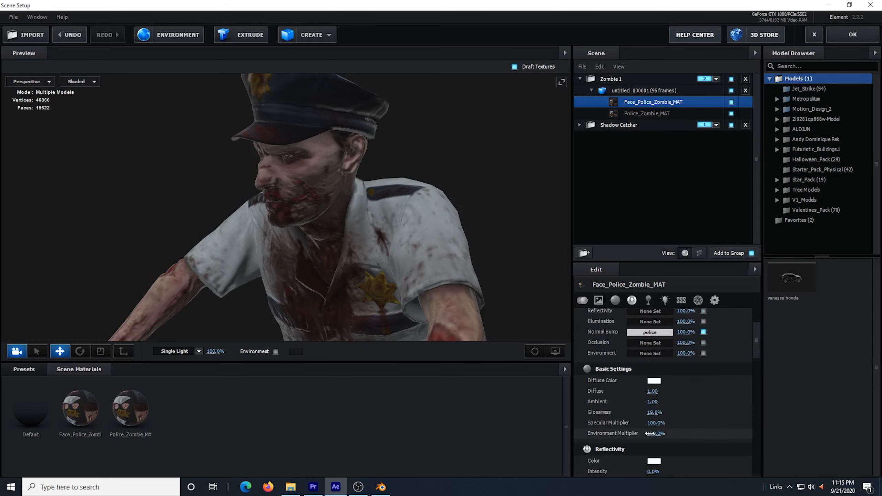
pyautogui.moveTo(652, 435); pyautogui.dragTo(470, 435)
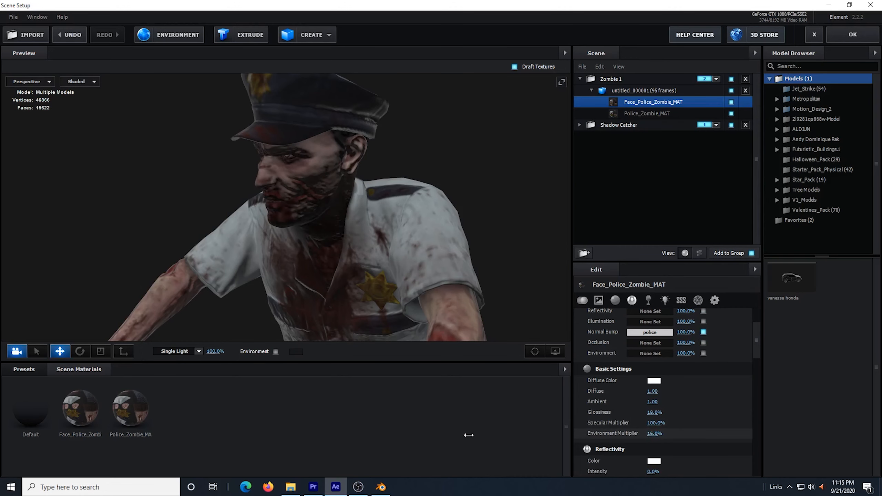
# - Set the Environment Multiplier of the Police_Zombie_MAT material to 21% and accept the scene setup
pyautogui.click(635, 113)
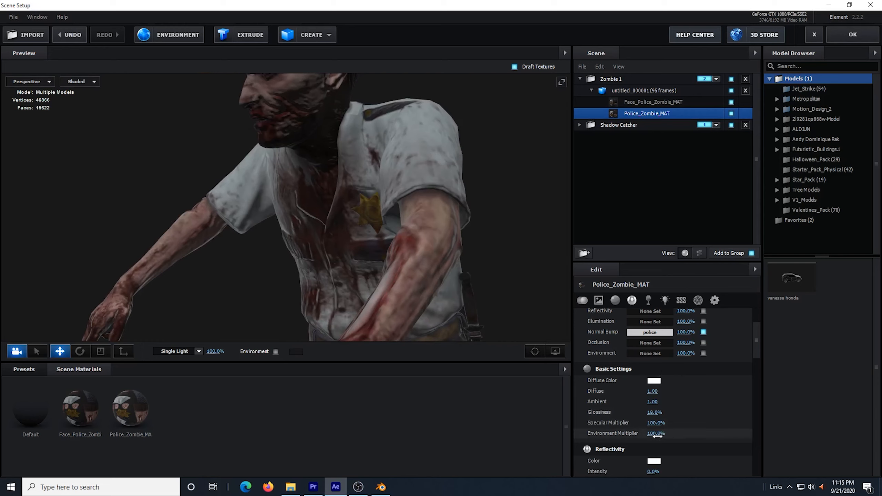
pyautogui.moveTo(658, 436); pyautogui.dragTo(470, 437)
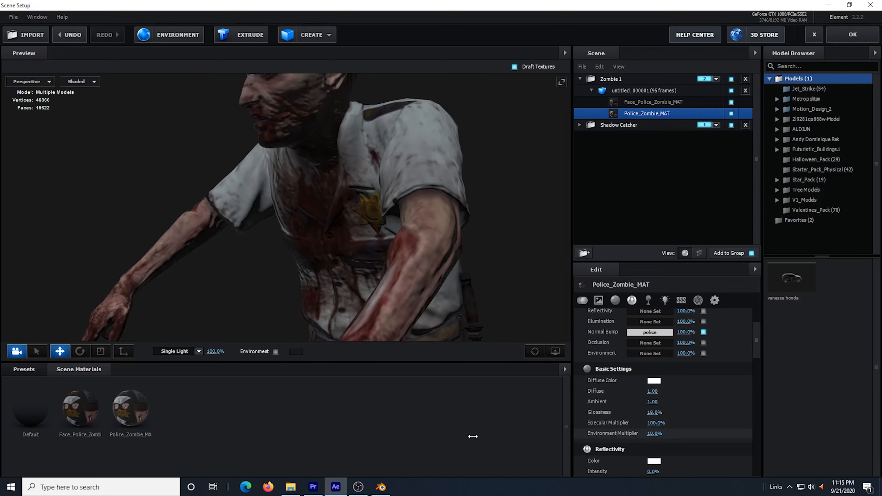
pyautogui.moveTo(479, 436); pyautogui.dragTo(478, 437)
pyautogui.scroll(-6, 471, 176)
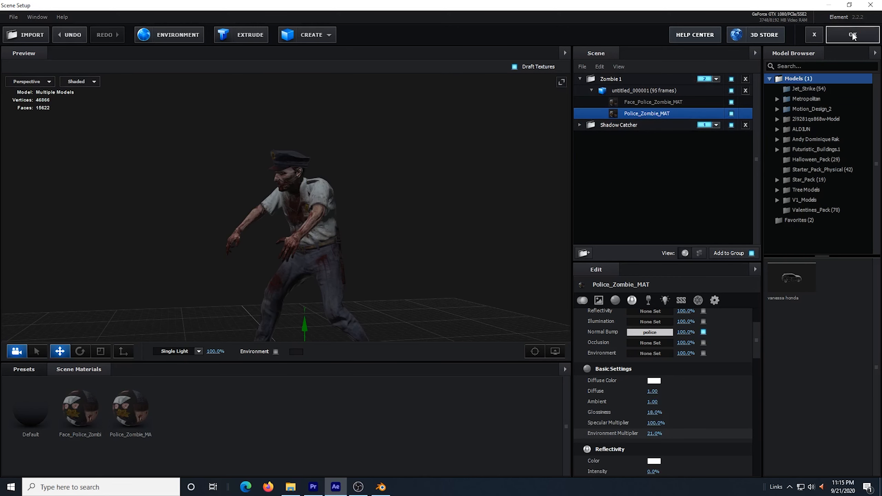
pyautogui.click(853, 35)
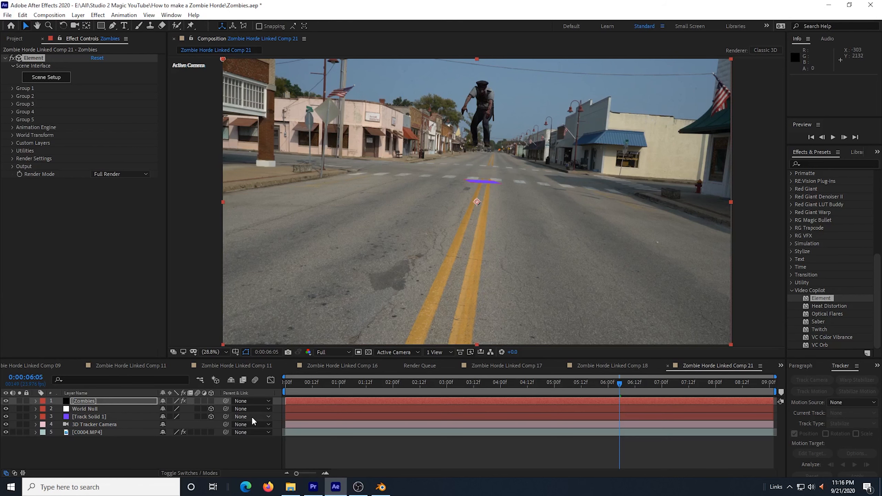
# - Create a World Transform Null from the Element effect on the Zombies layer and select the new null
pyautogui.click(97, 419)
pyautogui.hotkey('ctrl', 'z')
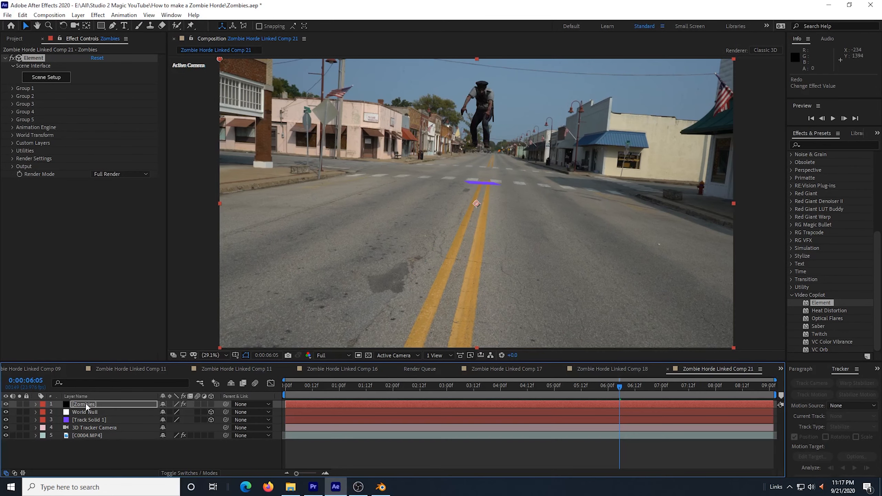
pyautogui.click(80, 405)
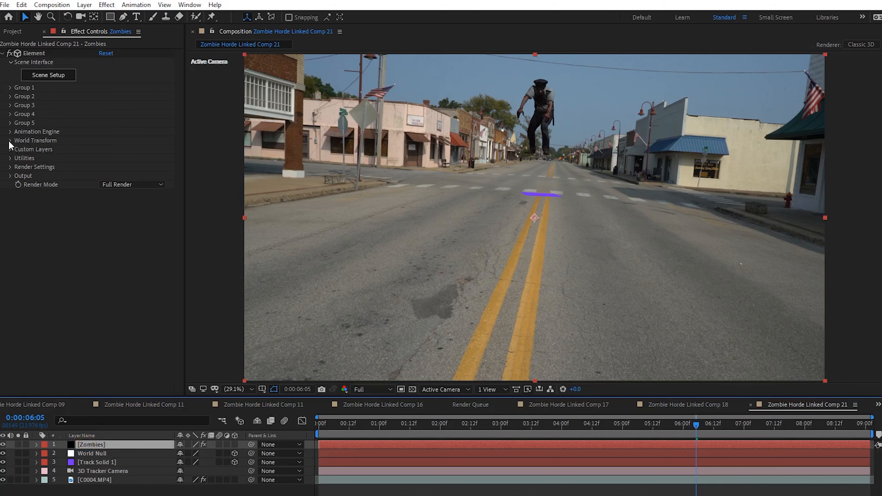
pyautogui.click(10, 141)
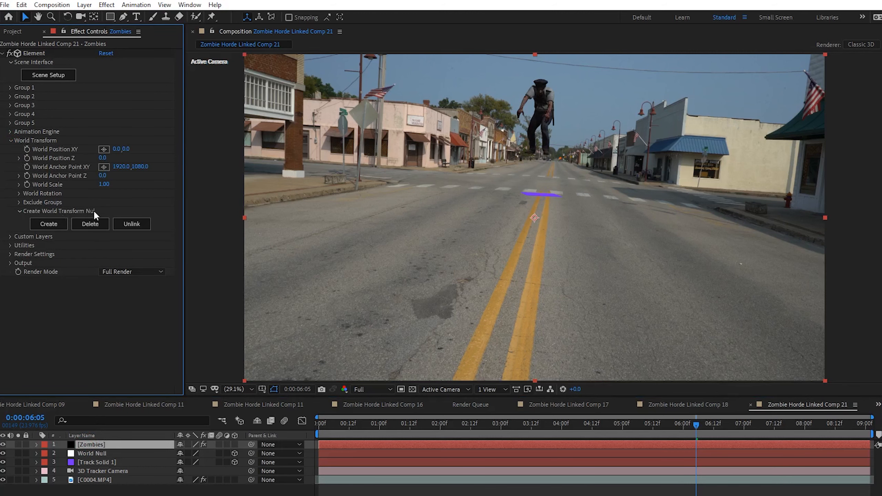
pyautogui.click(49, 224)
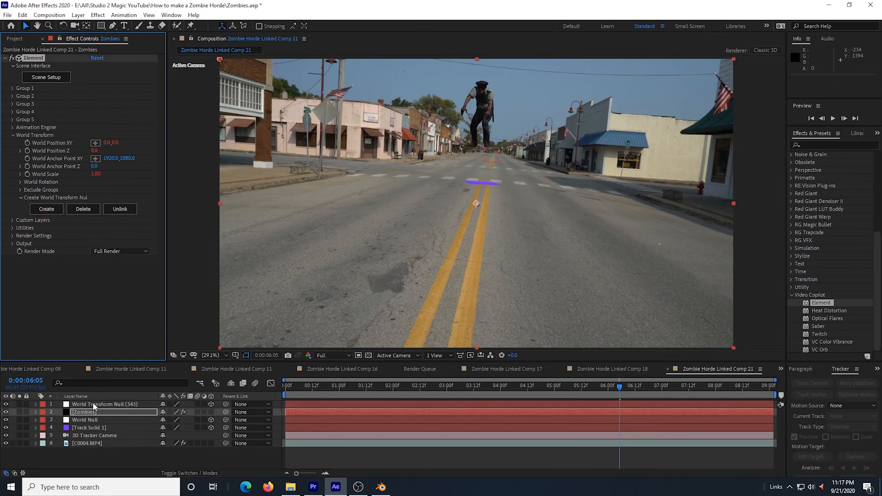
pyautogui.click(94, 403)
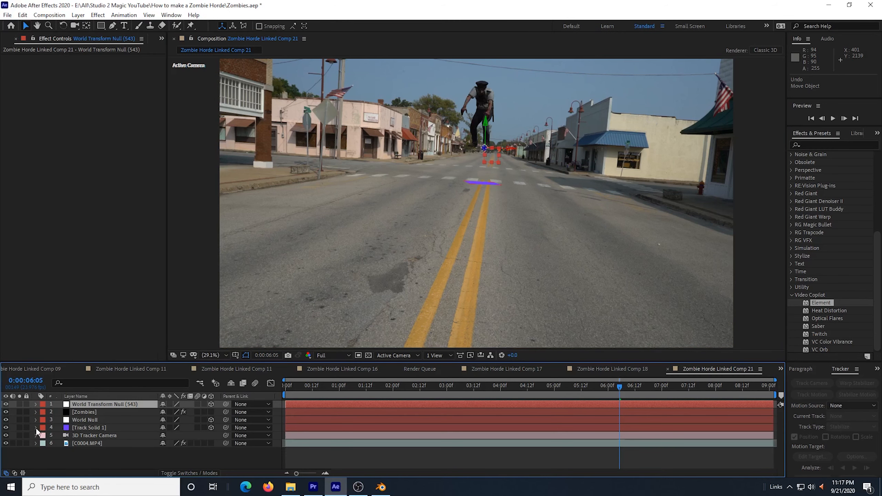
# - Copy the Position value of Track Solid 1 and paste it onto the World Transform Null's Position
pyautogui.click(36, 428)
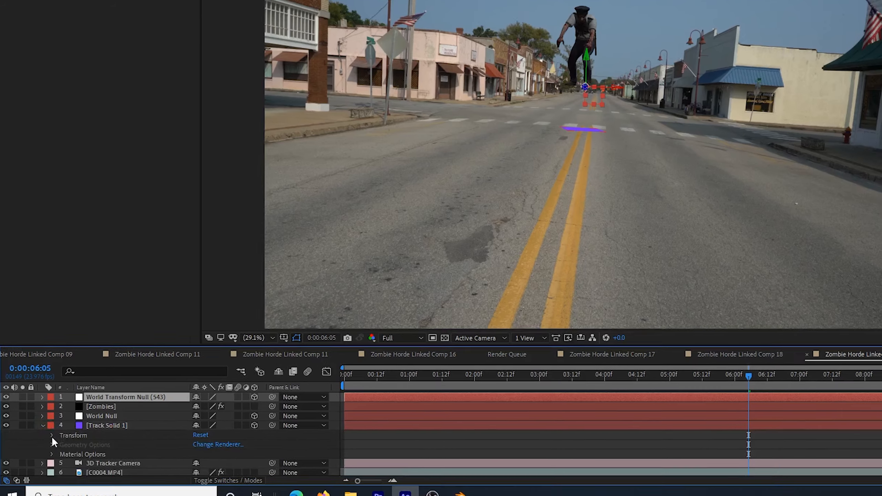
pyautogui.click(44, 437)
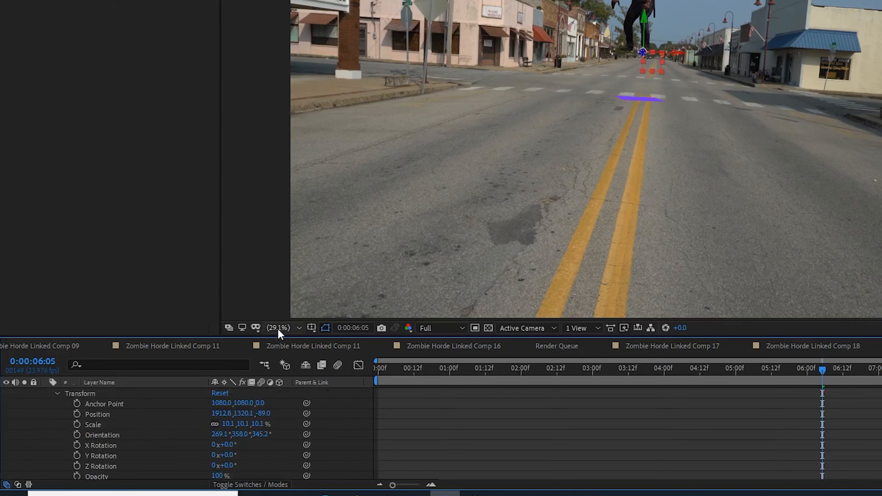
pyautogui.moveTo(278, 336); pyautogui.dragTo(281, 229)
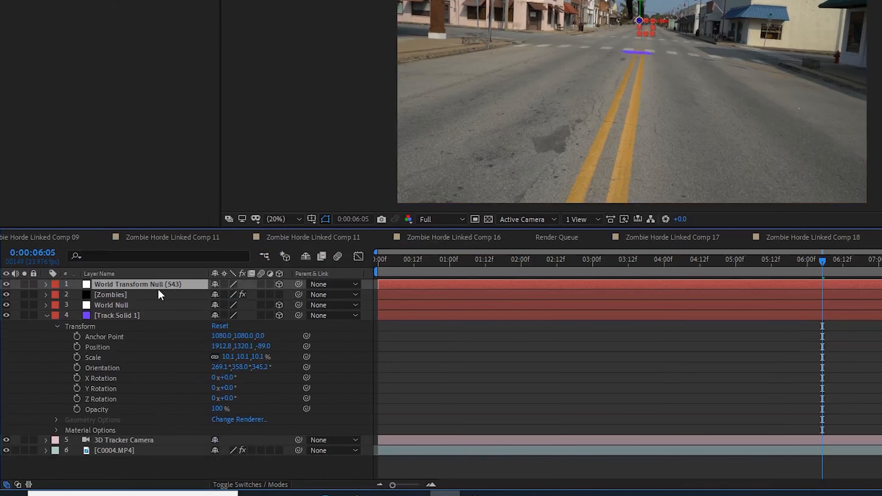
pyautogui.click(46, 285)
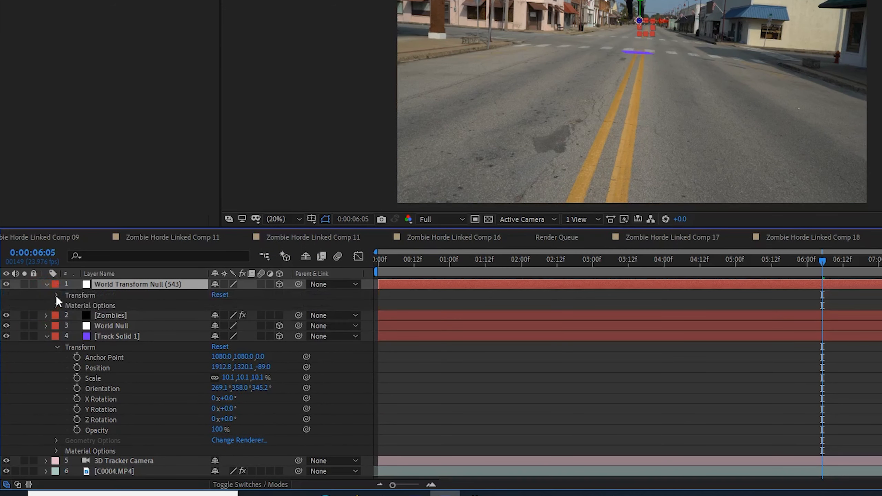
pyautogui.click(56, 295)
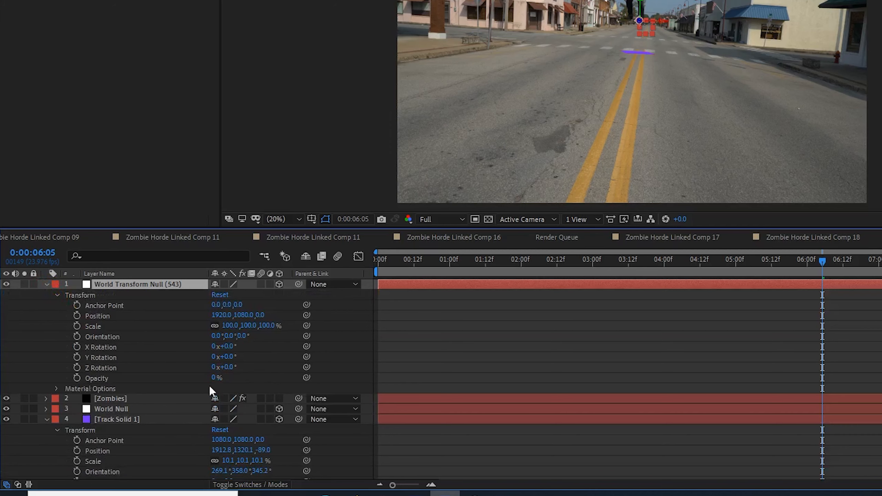
pyautogui.click(101, 451)
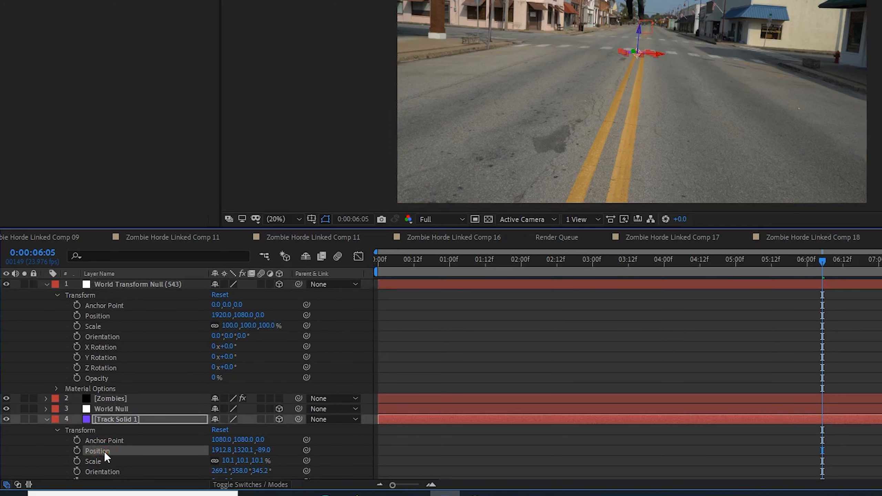
pyautogui.hotkey('ctrl', 'c')
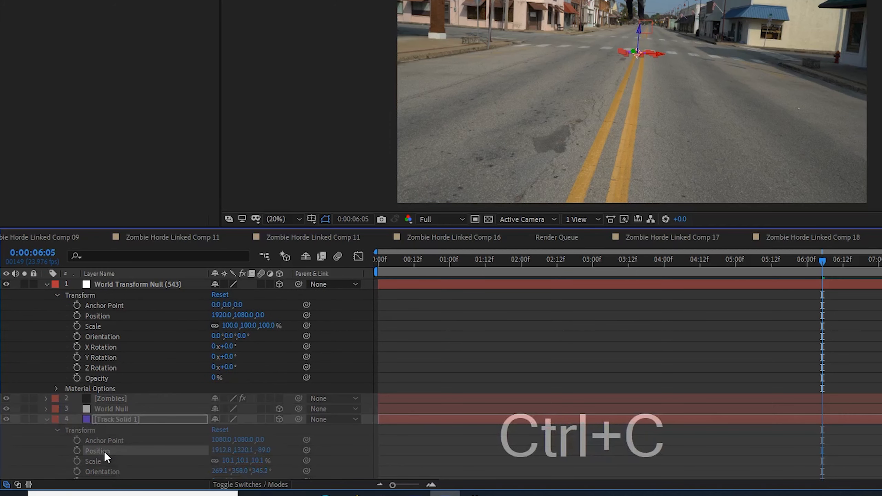
pyautogui.scroll(-1, 104, 452)
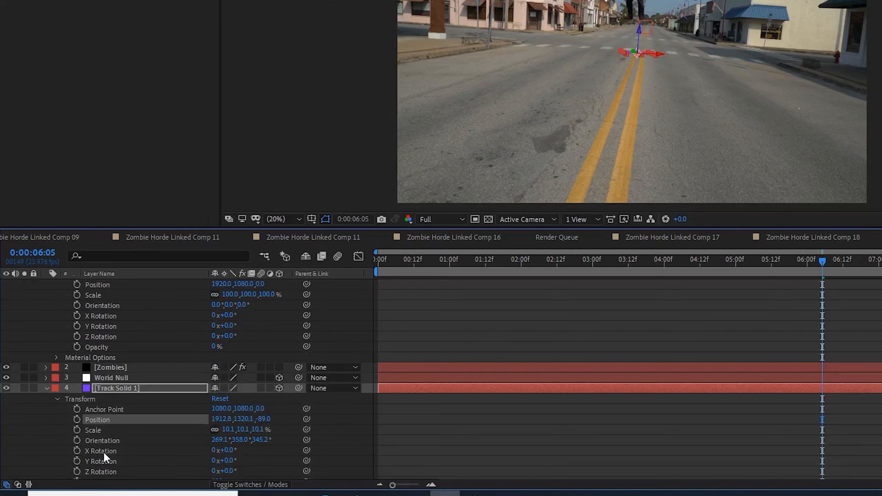
pyautogui.scroll(1, 104, 453)
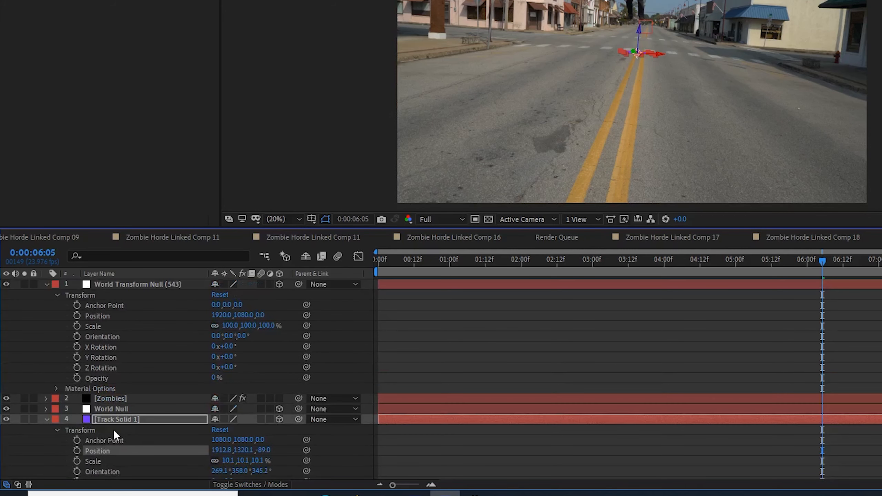
pyautogui.click(103, 316)
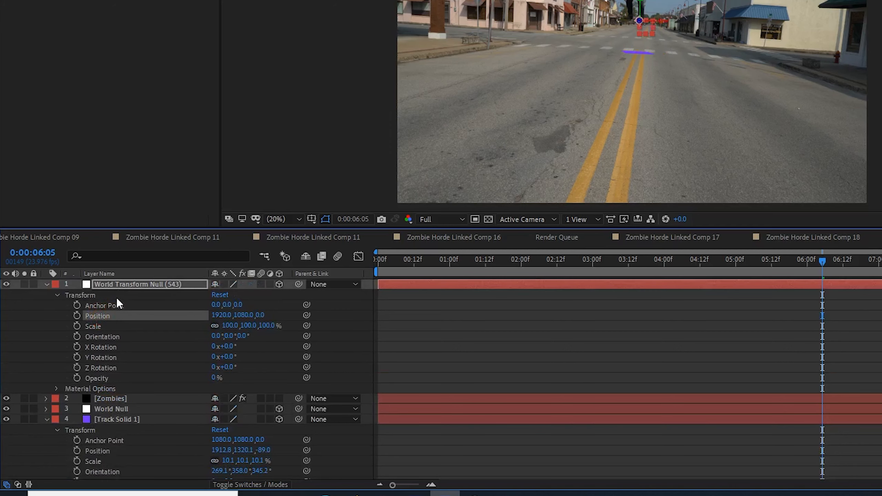
pyautogui.hotkey('ctrl', 'v')
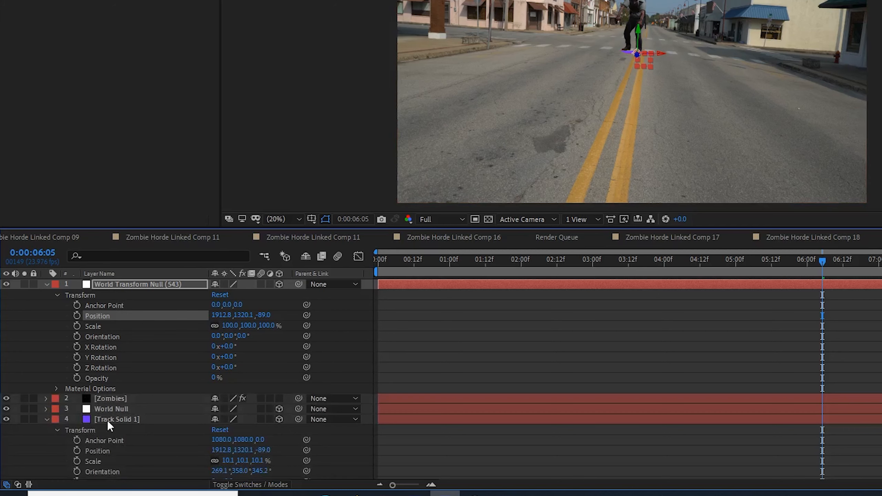
# - Copy the Orientation value of Track Solid 1 and paste it onto the World Transform Null's Orientation
pyautogui.scroll(-3, 108, 421)
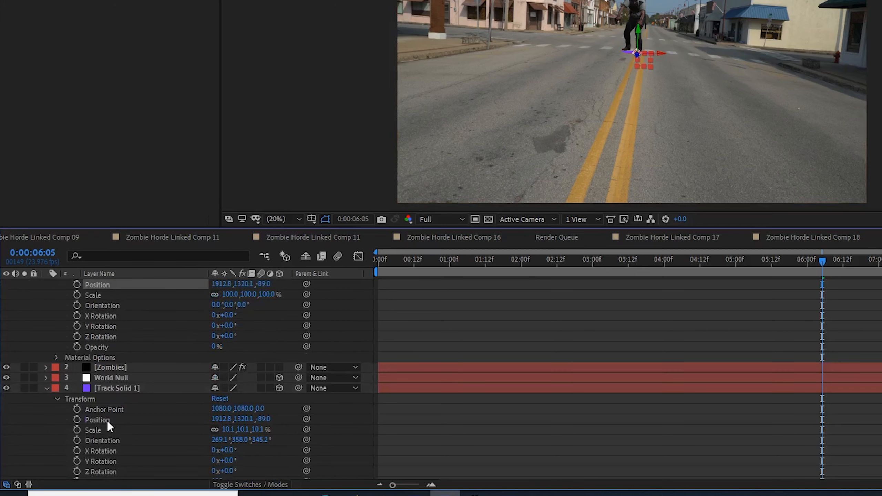
pyautogui.click(98, 439)
pyautogui.hotkey('ctrl', 'c')
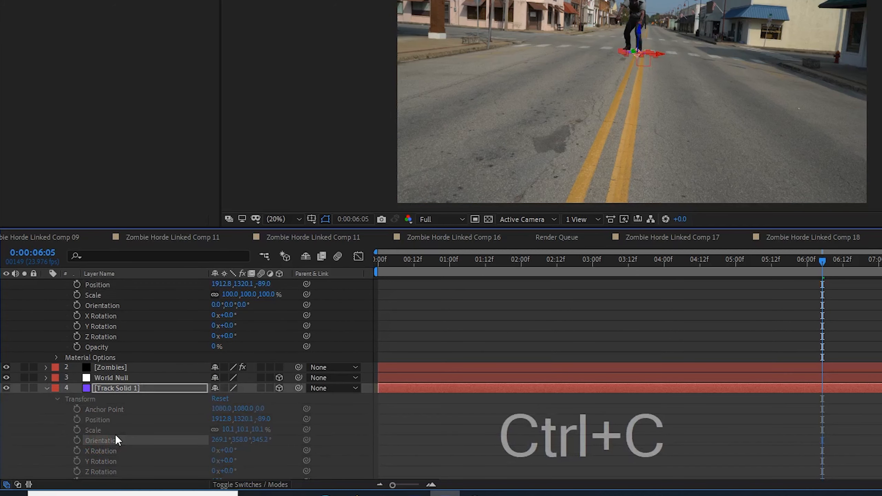
pyautogui.scroll(3, 116, 436)
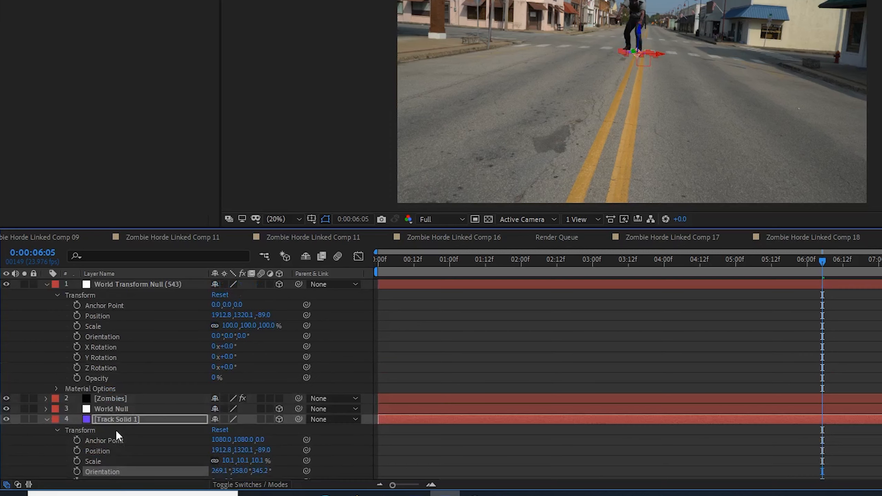
pyautogui.click(106, 336)
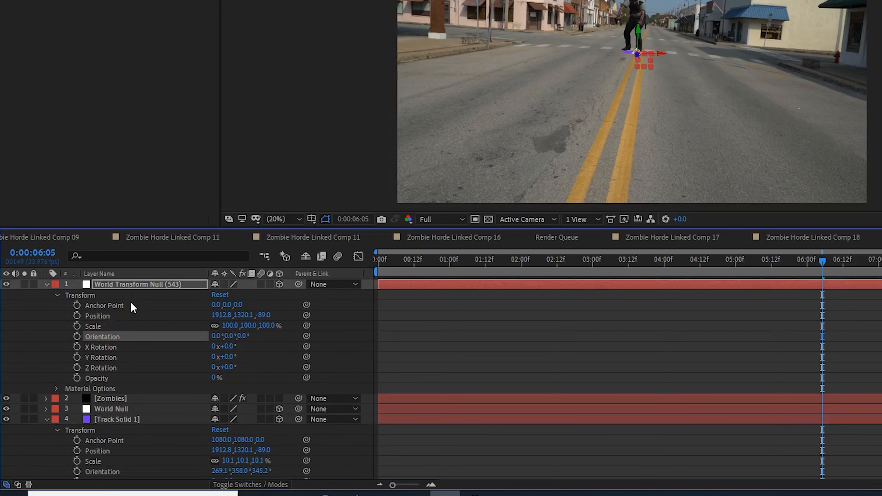
pyautogui.hotkey('ctrl', 'v')
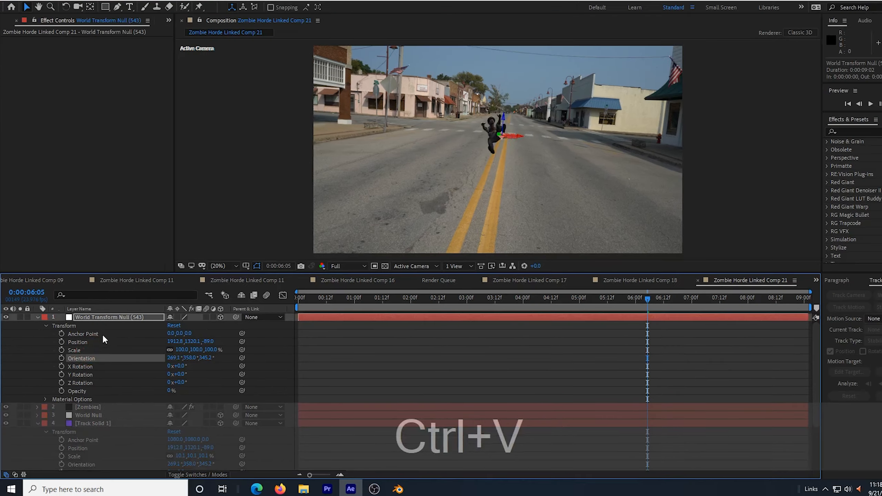
# - Set the World Transform Null's X Rotation to 90° and nudge its rotation slightly to stand the zombie on the road
pyautogui.scroll(5, 572, 110)
pyautogui.scroll(-4, 485, 160)
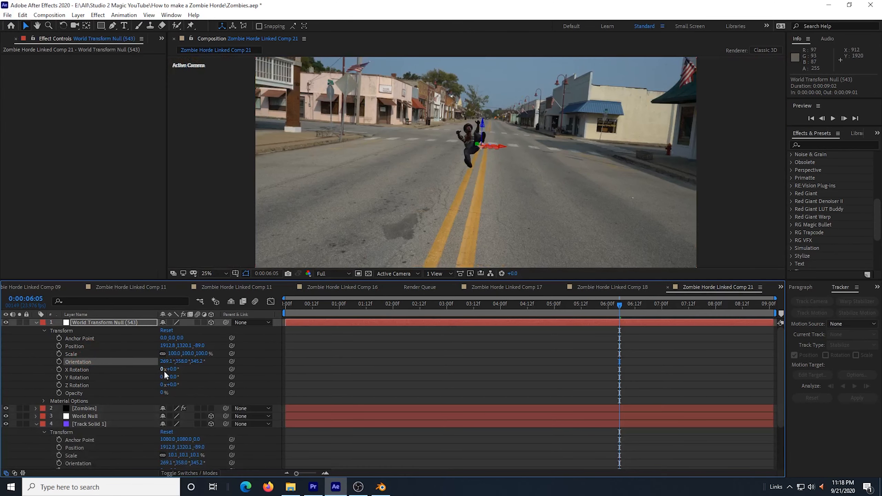
pyautogui.click(173, 369)
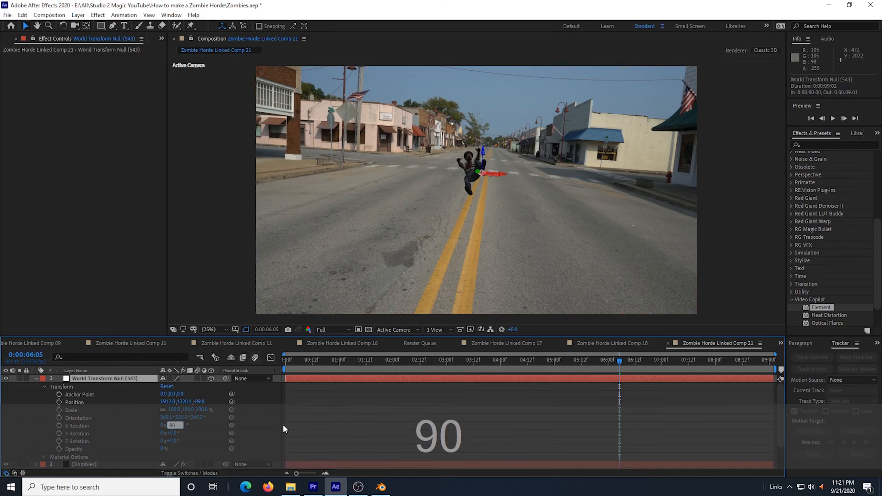
pyautogui.press('Return')
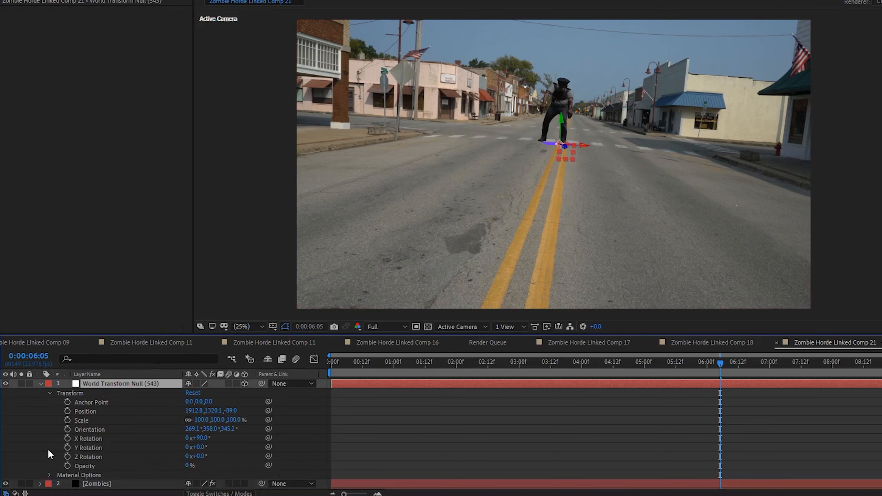
pyautogui.moveTo(197, 443); pyautogui.dragTo(204, 443)
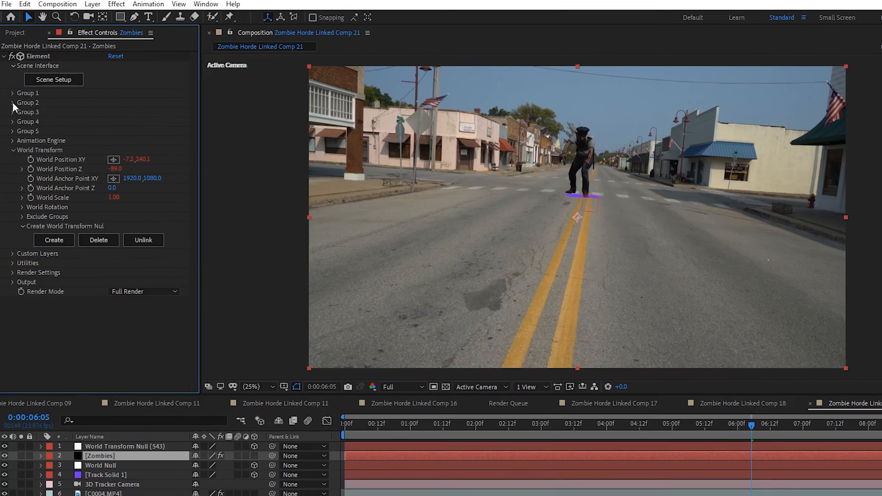
# - Reduce the Group 2 Particle Size of the Zombies layer's Element effect to 5.13
pyautogui.click(12, 98)
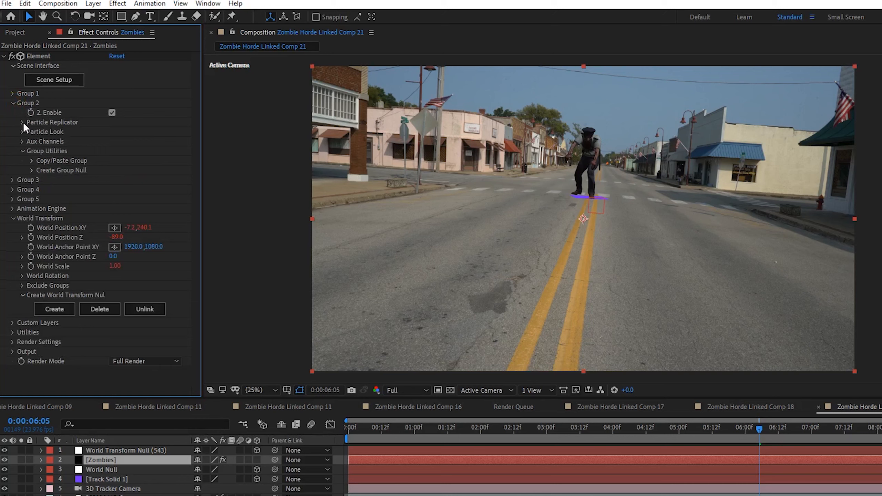
pyautogui.click(22, 122)
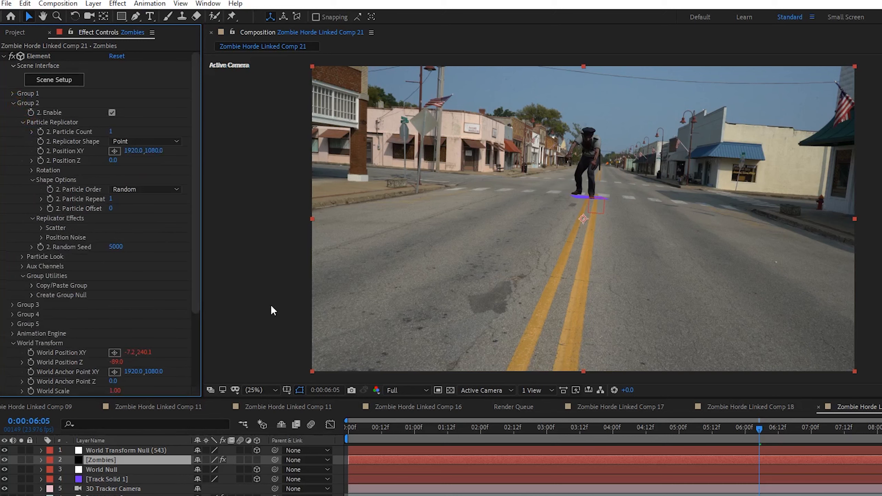
pyautogui.click(23, 256)
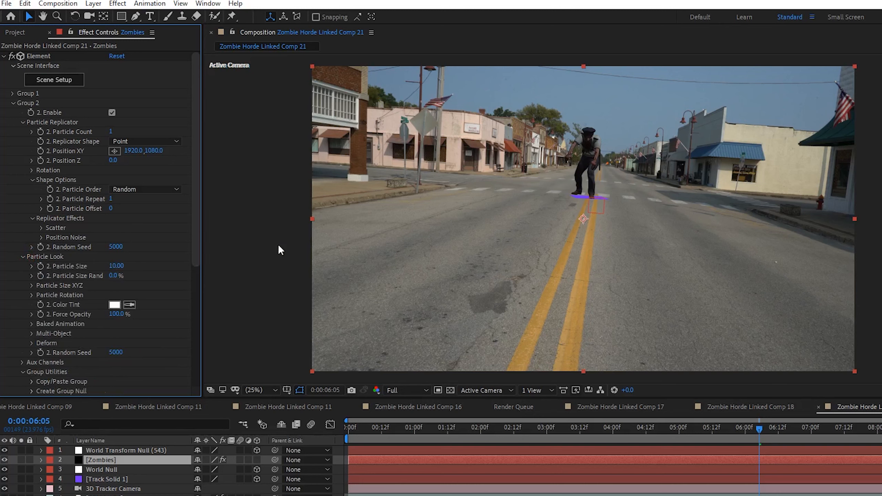
pyautogui.moveTo(114, 265); pyautogui.dragTo(94, 270)
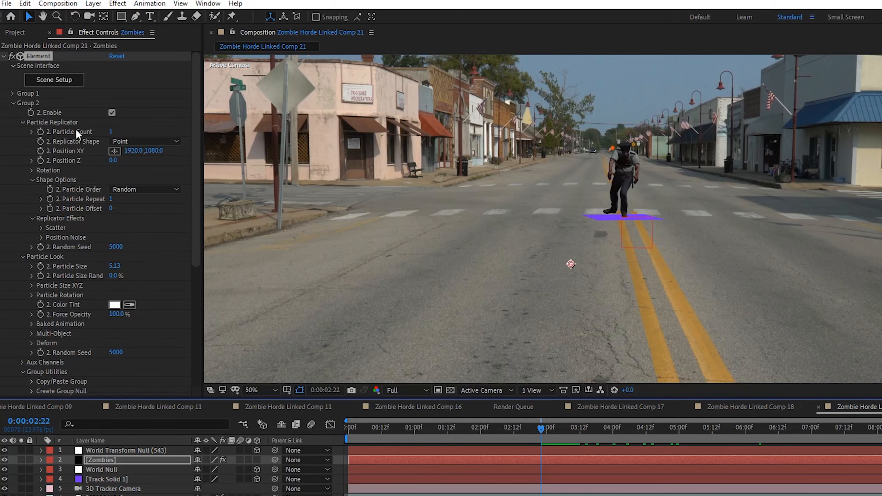
# - Set Group 2's Particle Count to 16 and its Replicator Shape to Plane
pyautogui.click(112, 132)
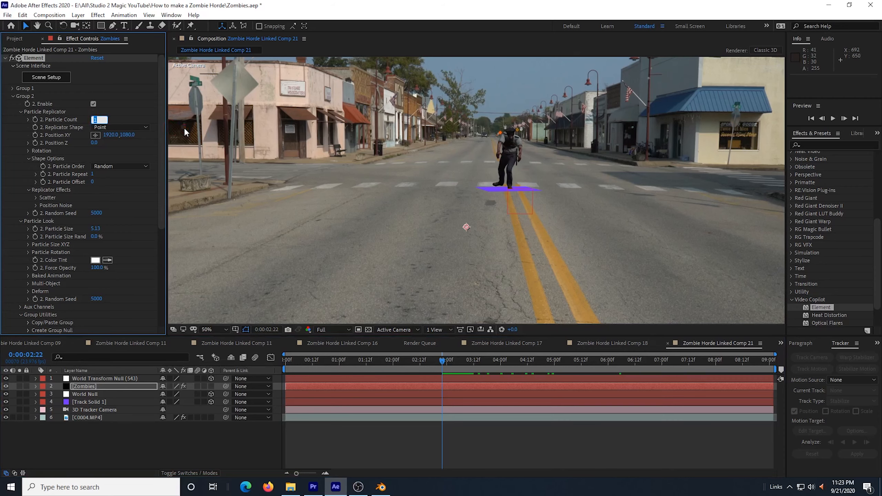
pyautogui.write('16')
pyautogui.press('Return')
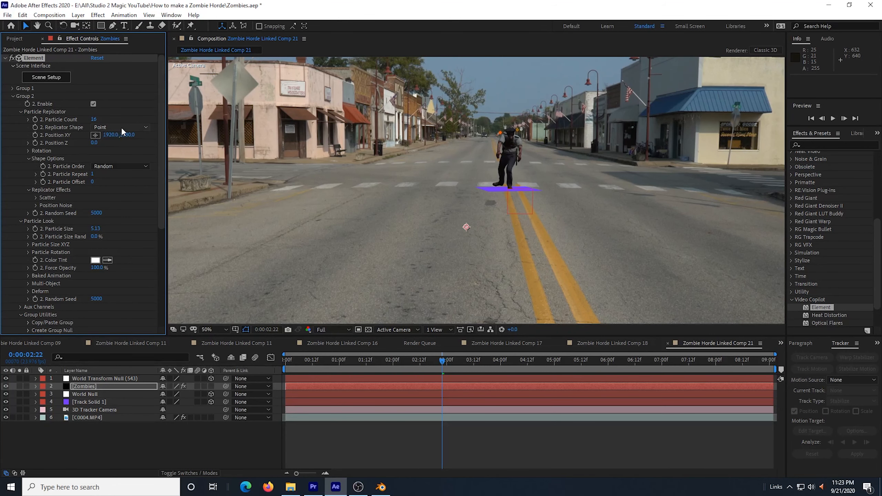
pyautogui.click(122, 127)
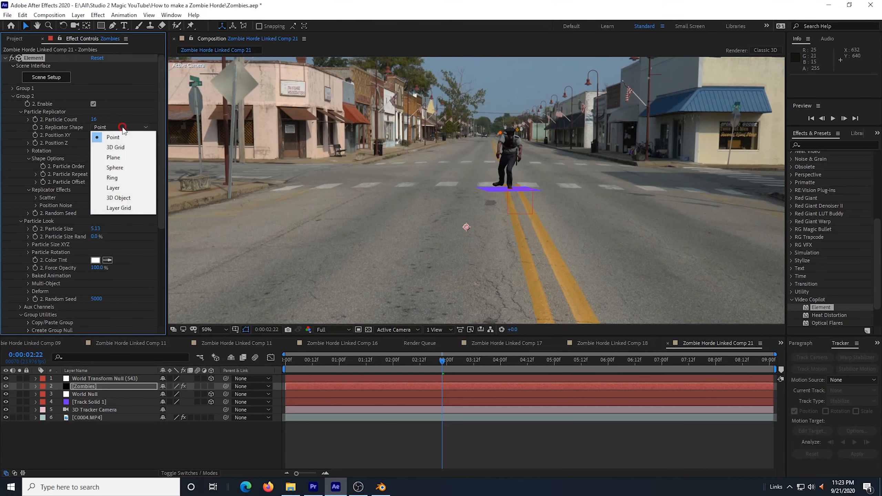
pyautogui.click(122, 157)
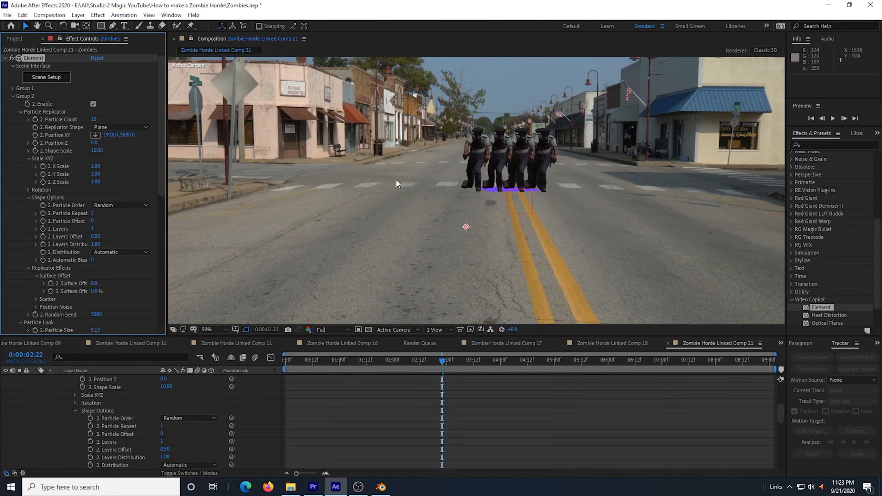
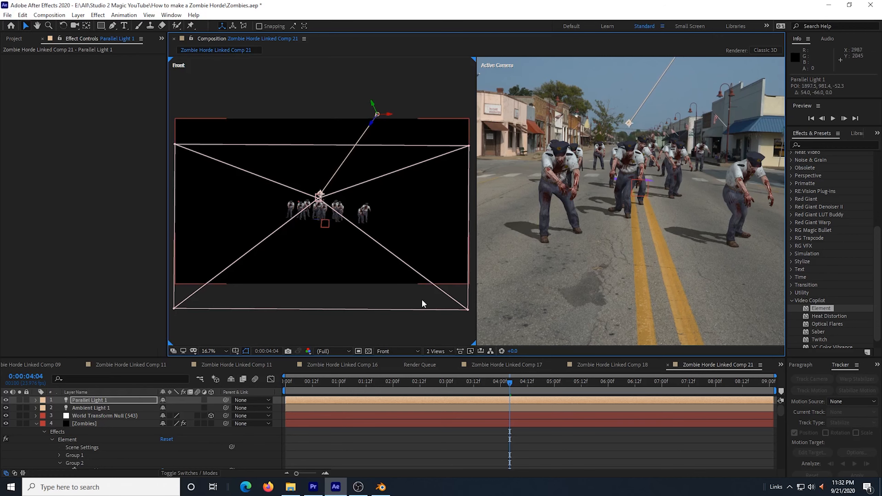
# - Switch the composition to a single Active Camera view and inspect the zombies' shadow edges on the road up close
pyautogui.click(439, 351)
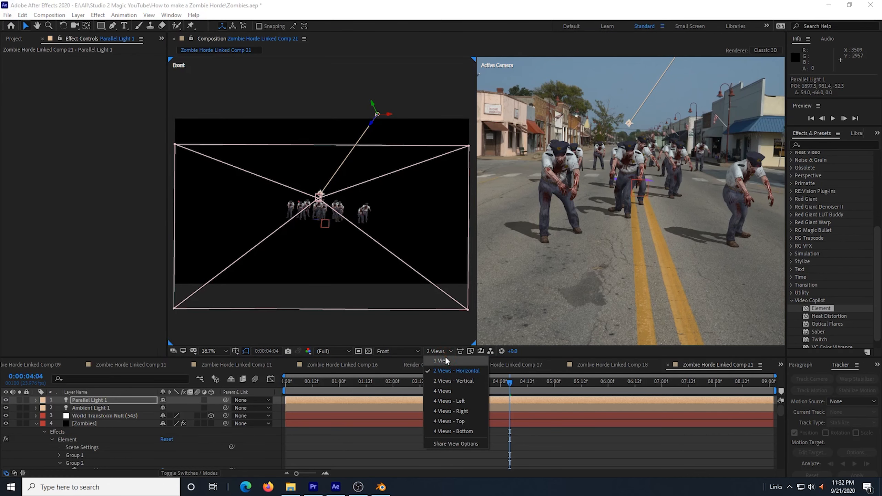
pyautogui.click(441, 361)
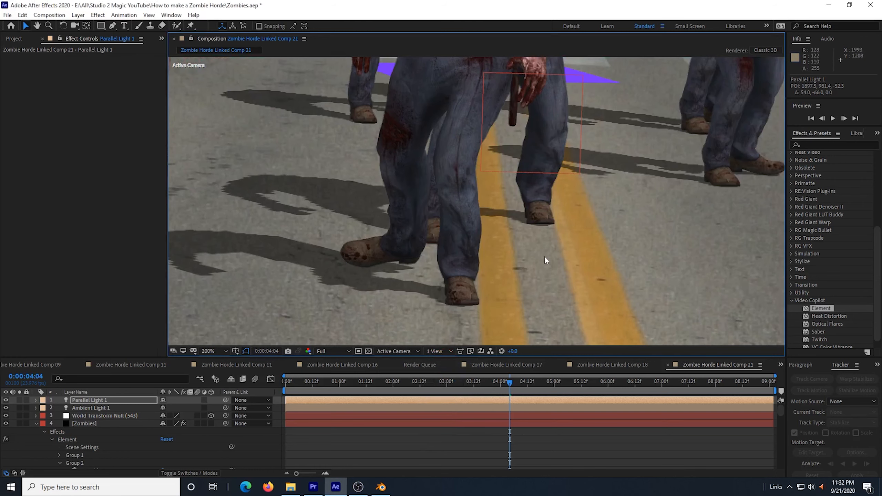
pyautogui.moveTo(487, 259); pyautogui.dragTo(554, 254)
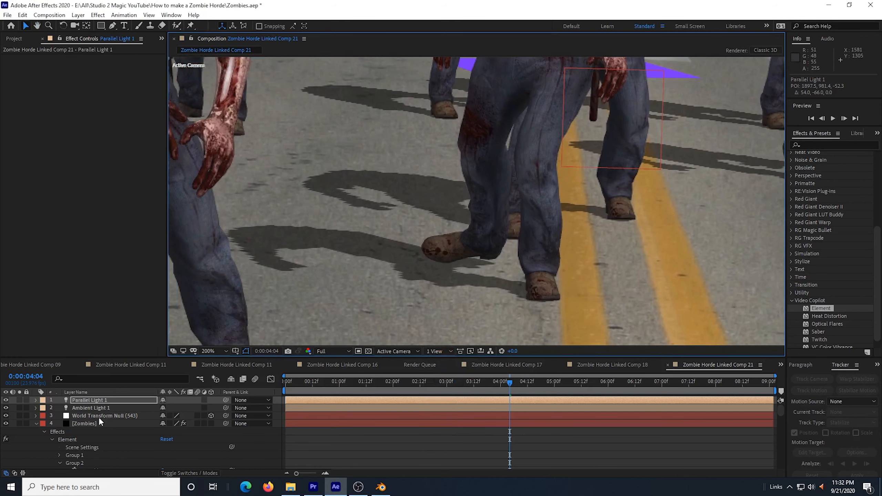
# - Set the shadow Map Size of the Zombies layer's Element effect to 4096 and check the horde's shadows on the road
pyautogui.click(78, 424)
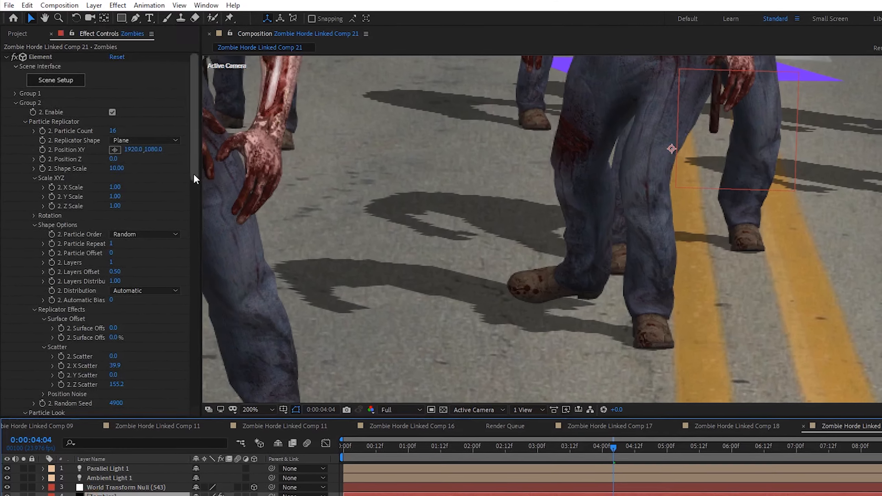
pyautogui.moveTo(161, 154); pyautogui.dragTo(173, 301)
pyautogui.moveTo(208, 350); pyautogui.dragTo(195, 394)
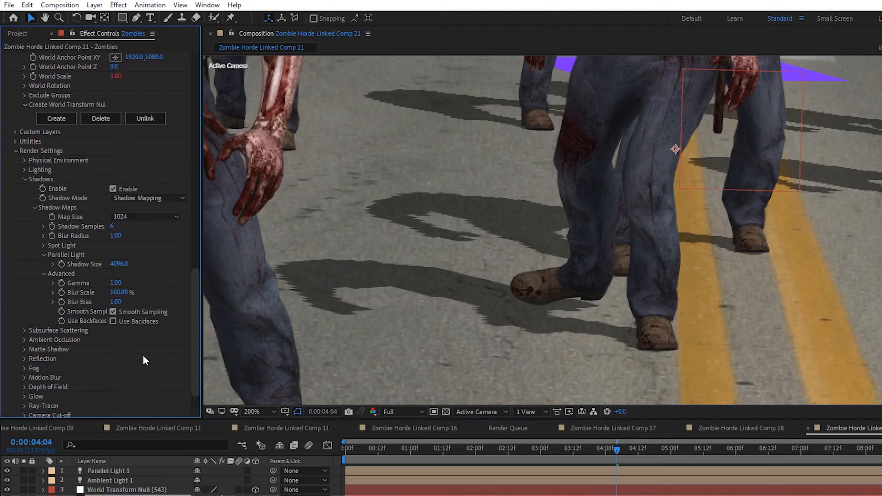
pyautogui.click(145, 217)
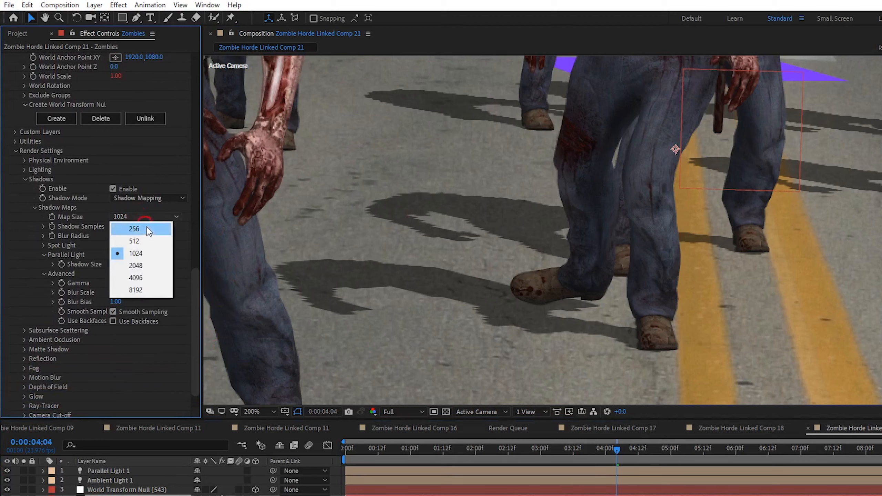
pyautogui.click(142, 279)
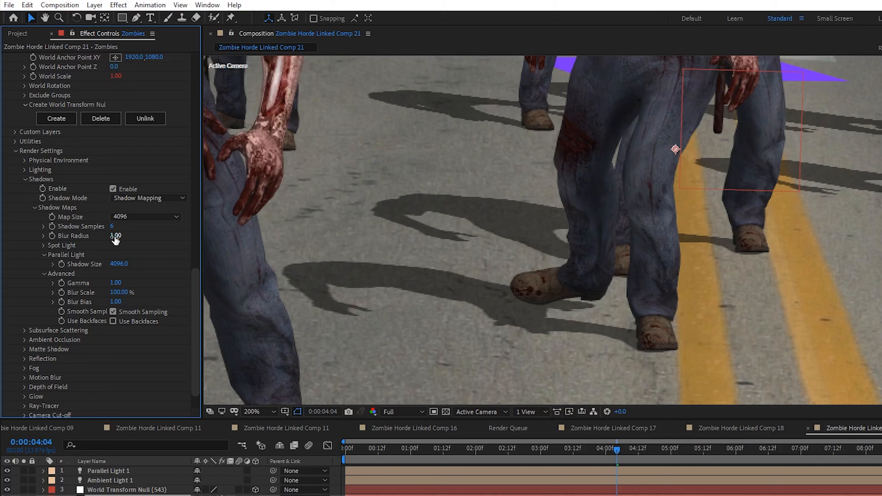
pyautogui.moveTo(156, 237); pyautogui.dragTo(130, 236)
pyautogui.scroll(-2, 513, 249)
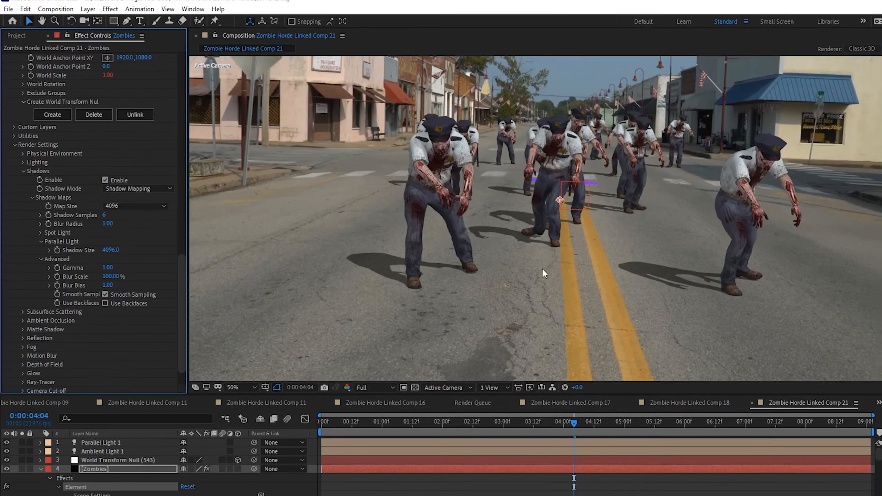
pyautogui.moveTo(542, 270); pyautogui.dragTo(484, 289)
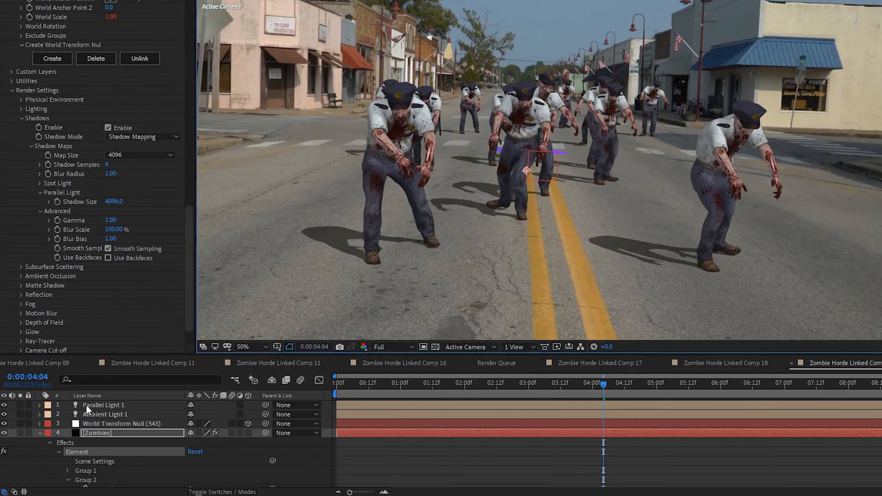
# - Set Parallel Light 1's Shadow Darkness to 40%
pyautogui.click(40, 405)
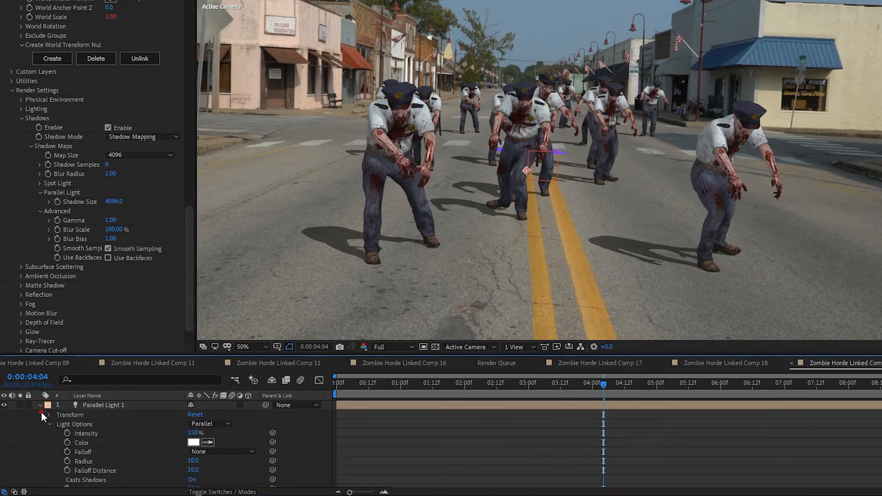
pyautogui.scroll(-3, 144, 431)
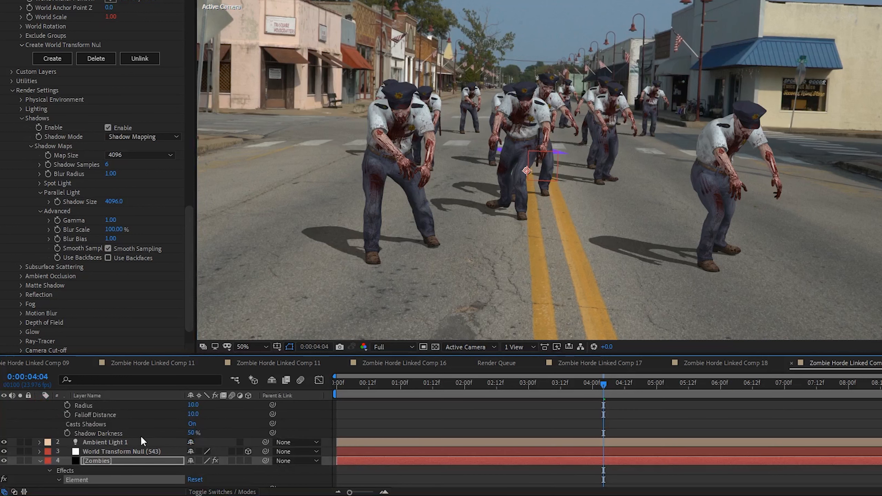
pyautogui.moveTo(186, 434)
pyautogui.mouseDown()
pyautogui.moveTo(171, 437)
pyautogui.moveTo(183, 436)
pyautogui.mouseUp()
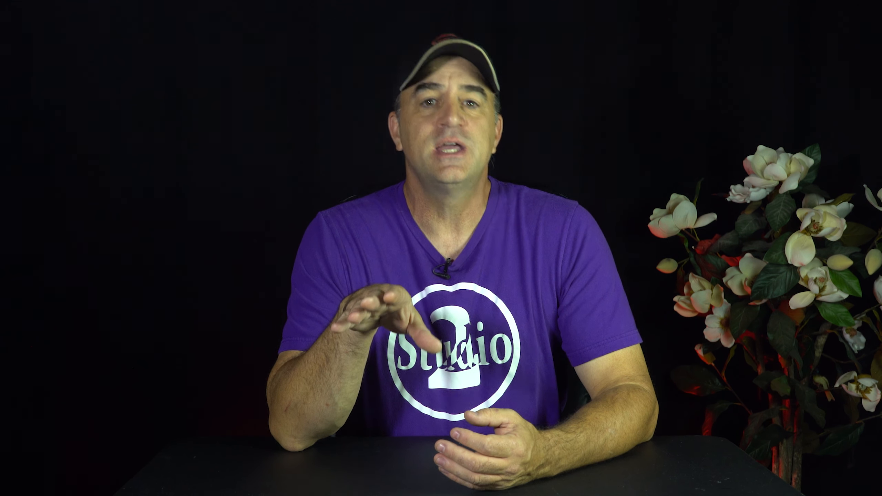
# - Set the Matte Shadow's Shadow Tint in the Zombies layer's Element effect to a very dark blue, 00060B
pyautogui.click(77, 448)
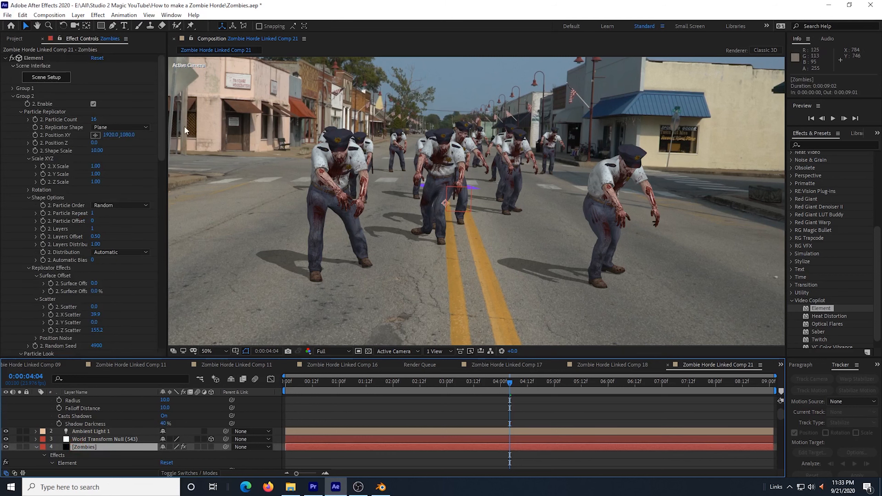
pyautogui.moveTo(160, 138); pyautogui.dragTo(161, 306)
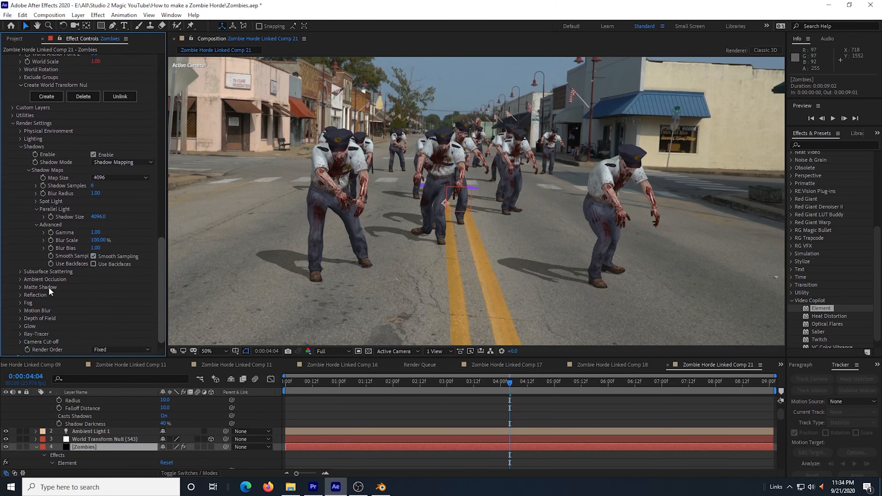
pyautogui.click(20, 287)
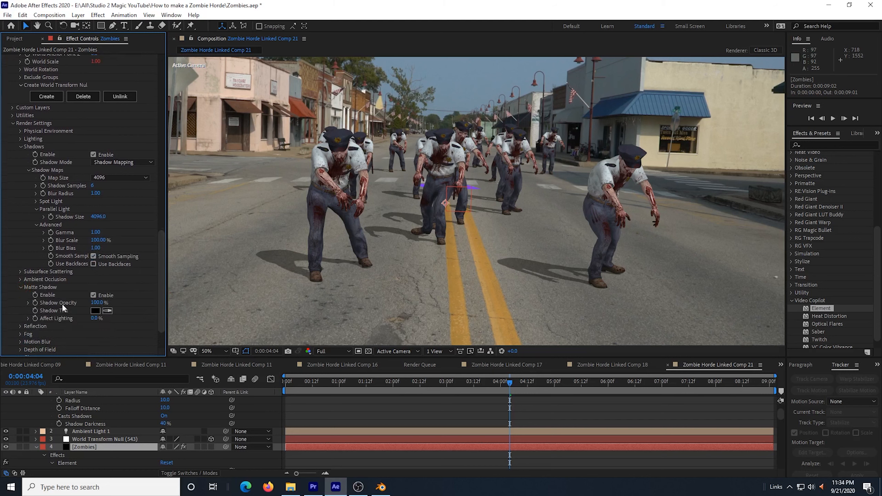
pyautogui.click(95, 311)
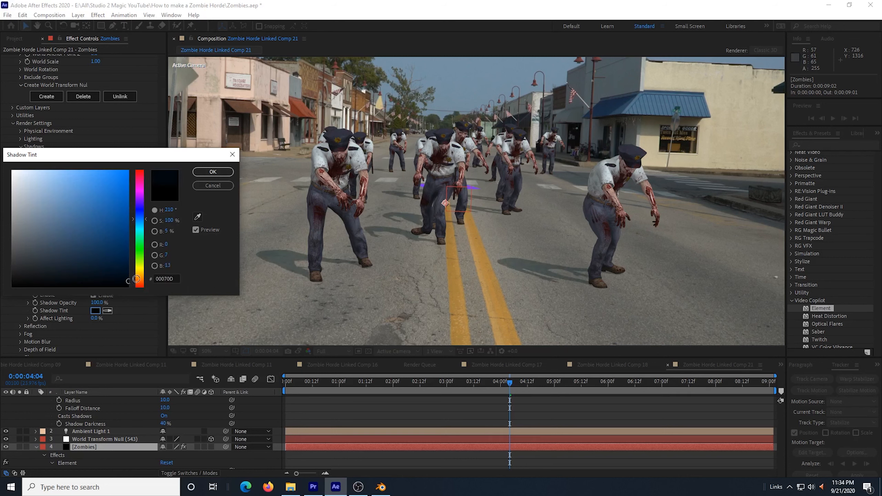
pyautogui.moveTo(142, 278); pyautogui.dragTo(147, 293)
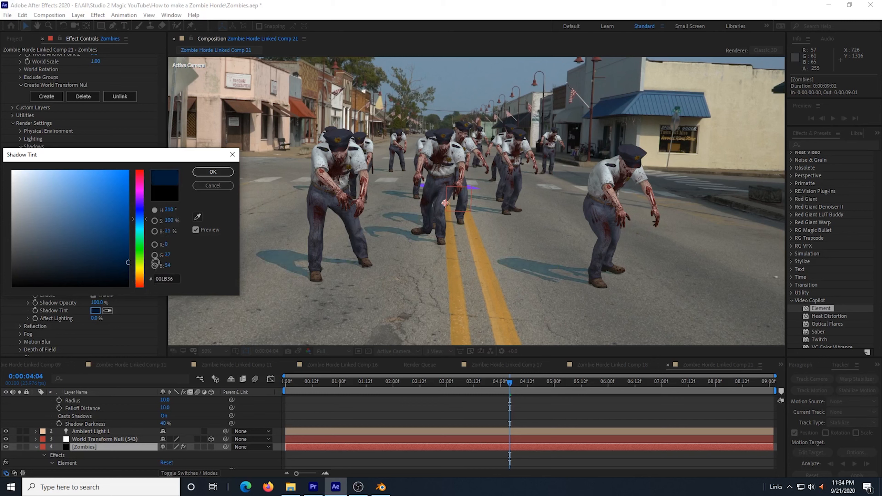
pyautogui.moveTo(156, 263); pyautogui.dragTo(160, 296)
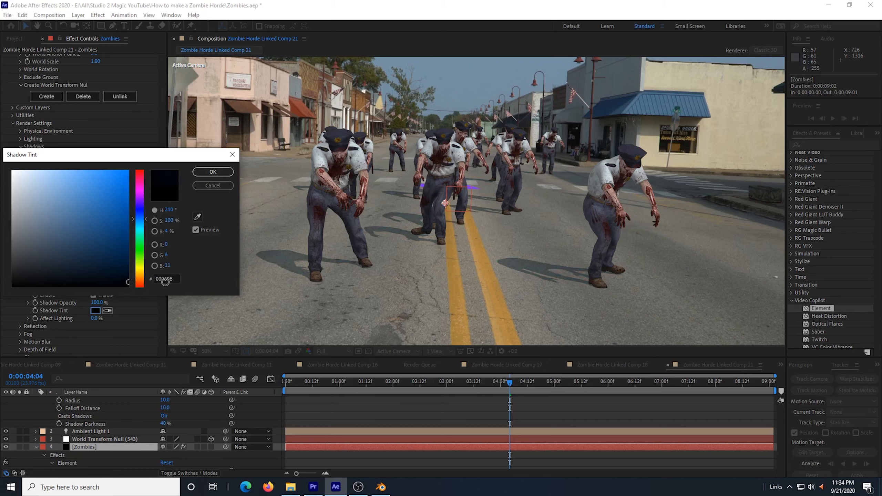
pyautogui.click(217, 174)
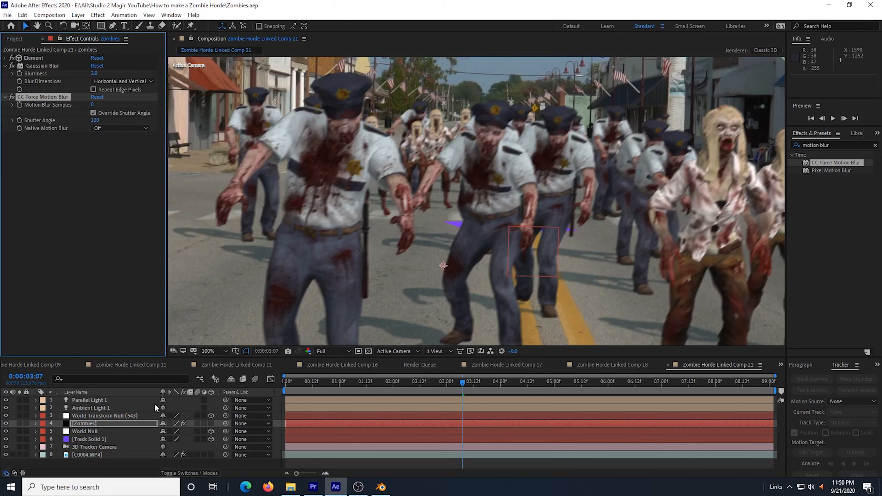
# - Add a Gaussian Blur with Blurriness 2 to the Zombies layer and inspect the zombies up close
pyautogui.click(5, 439)
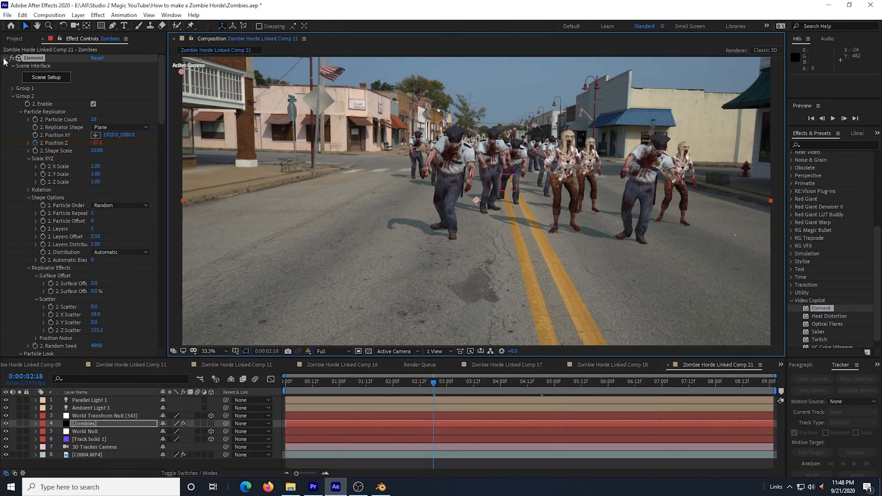
pyautogui.click(4, 58)
pyautogui.press('/')
pyautogui.click(832, 272)
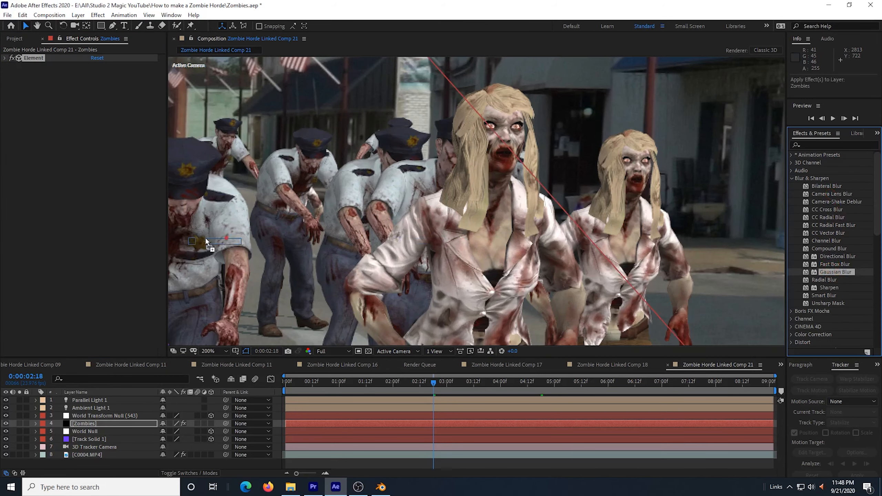
pyautogui.moveTo(206, 239); pyautogui.dragTo(91, 236)
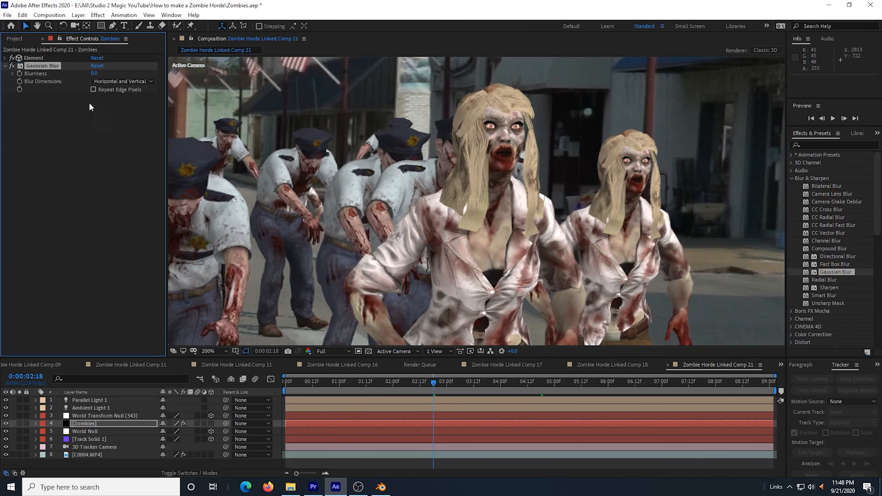
pyautogui.write('2')
pyautogui.press('Return')
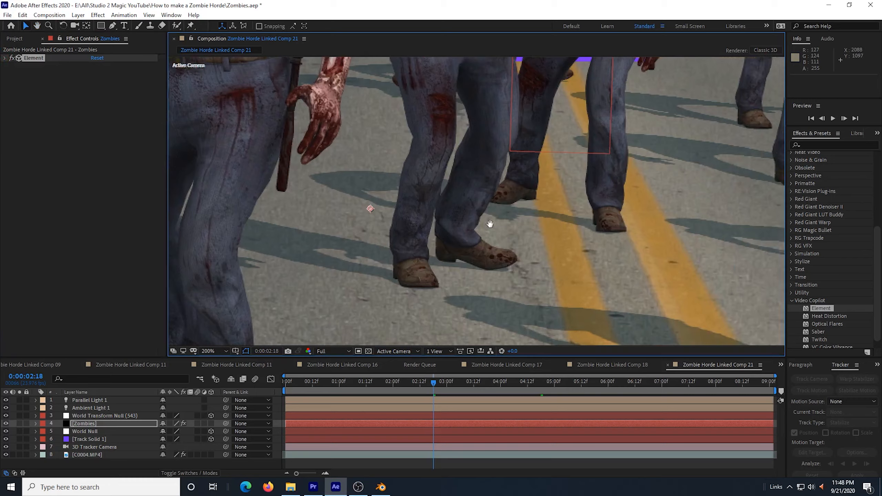
pyautogui.moveTo(490, 224); pyautogui.dragTo(416, 224)
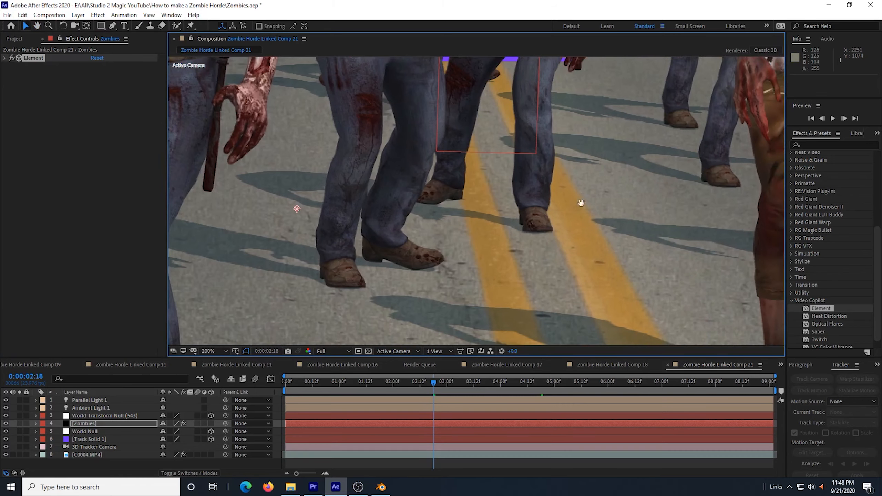
pyautogui.moveTo(603, 202); pyautogui.dragTo(554, 190)
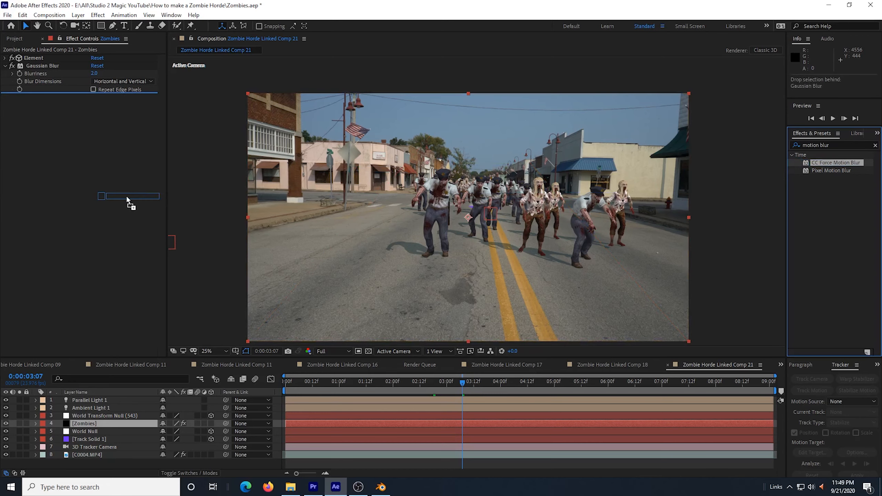
# - Add CC Force Motion Blur after the Gaussian Blur on the Zombies layer and set its Shutter Angle to 120
pyautogui.click(125, 201)
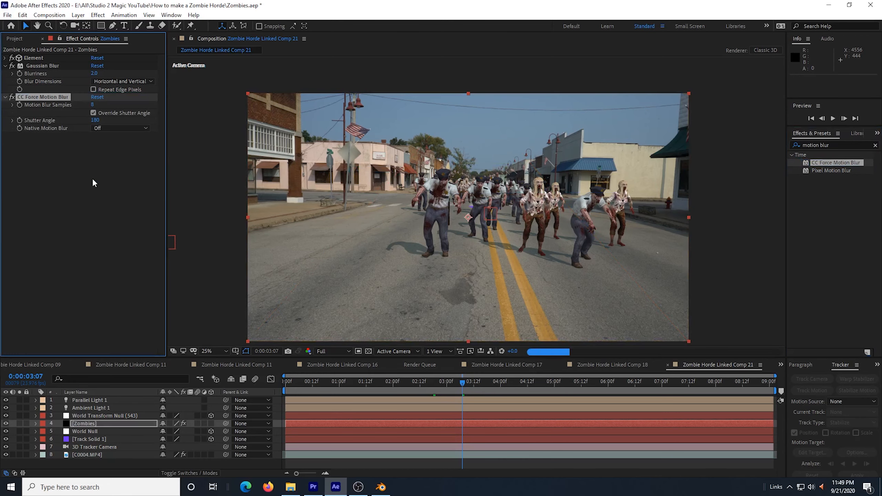
pyautogui.press('.')
pyautogui.press('.')
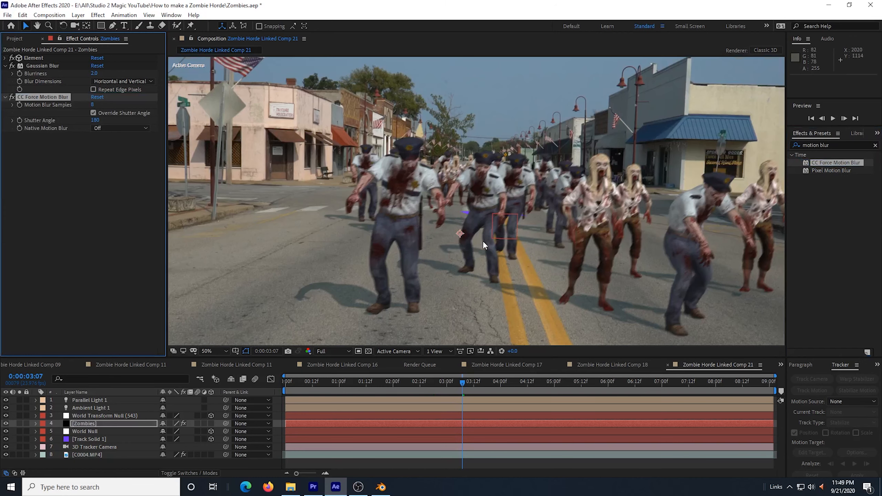
pyautogui.write('120')
pyautogui.press('Return')
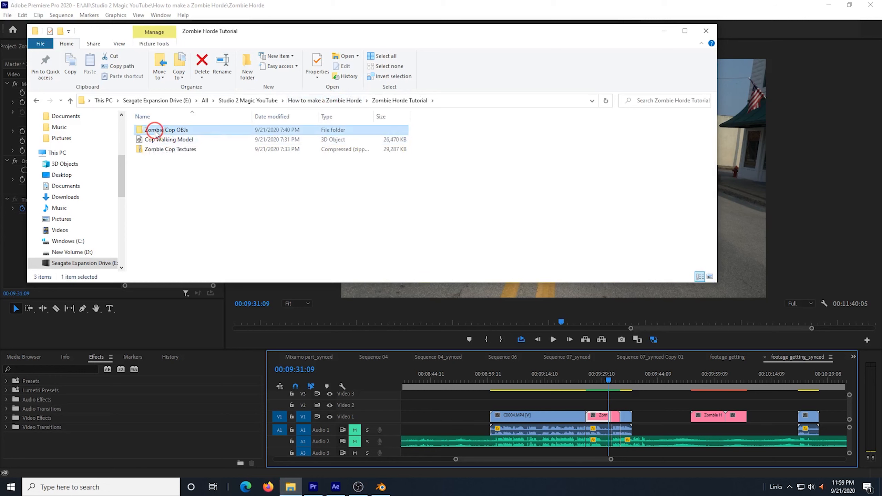
# - Open the Police Zombie_diffuse texture from the Zombie Cop OBJs textures folder in Adobe Photoshop 2020
pyautogui.doubleClick(160, 139)
pyautogui.doubleClick(161, 137)
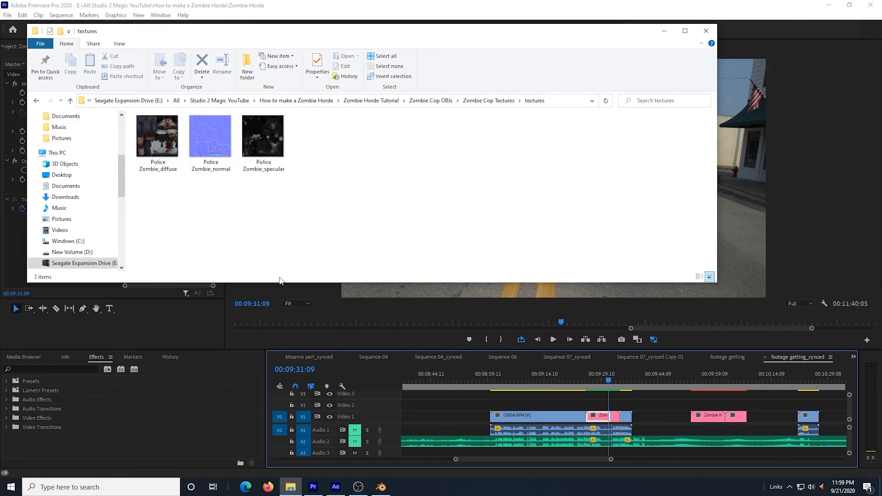
pyautogui.moveTo(281, 282); pyautogui.dragTo(281, 395)
pyautogui.rightClick(153, 140)
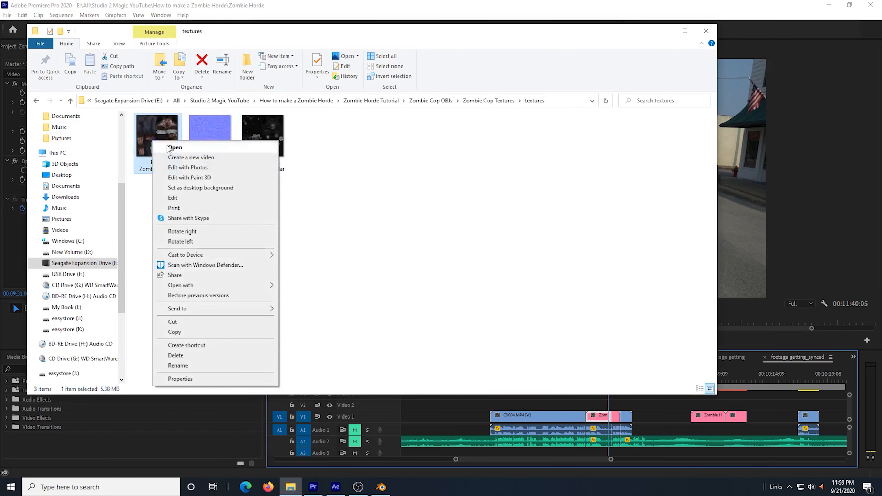
pyautogui.moveTo(244, 285)
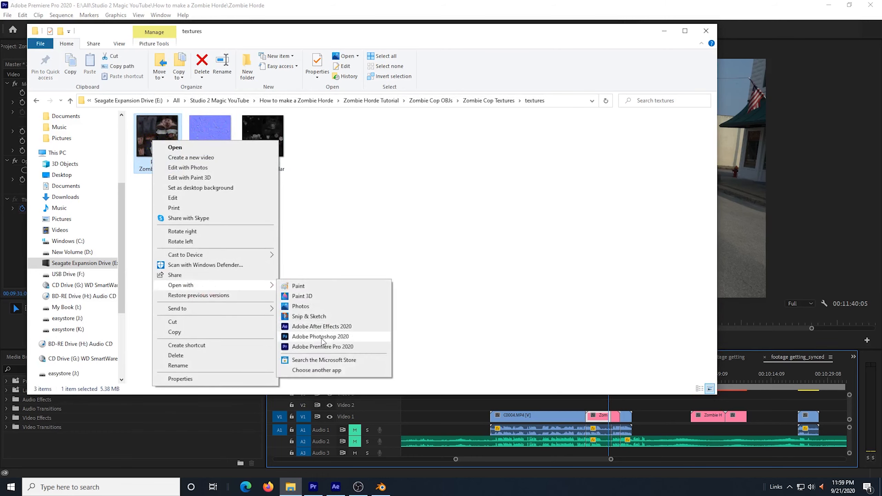
pyautogui.click(323, 337)
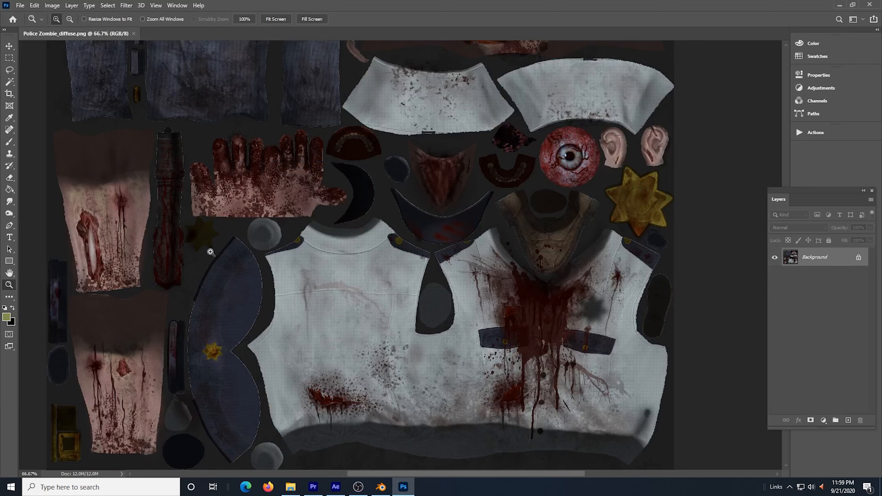
# - Clone clean shirt fabric over the dark pocket flaps on the chest of the police shirt with the Clone Stamp tool
pyautogui.click(9, 154)
pyautogui.keyDown('alt'); pyautogui.click(472, 356); pyautogui.keyUp('alt')
pyautogui.moveTo(499, 335)
pyautogui.mouseDown()
pyautogui.moveTo(539, 330)
pyautogui.moveTo(514, 333)
pyautogui.mouseUp()
pyautogui.moveTo(573, 334)
pyautogui.mouseDown()
pyautogui.moveTo(611, 342)
pyautogui.moveTo(576, 355)
pyautogui.mouseUp()
# - Darken the white shirt and sleeve pieces with the Burn tool at size 570 and 50% exposure, using the Midtones and Highlights ranges
pyautogui.click(9, 214)
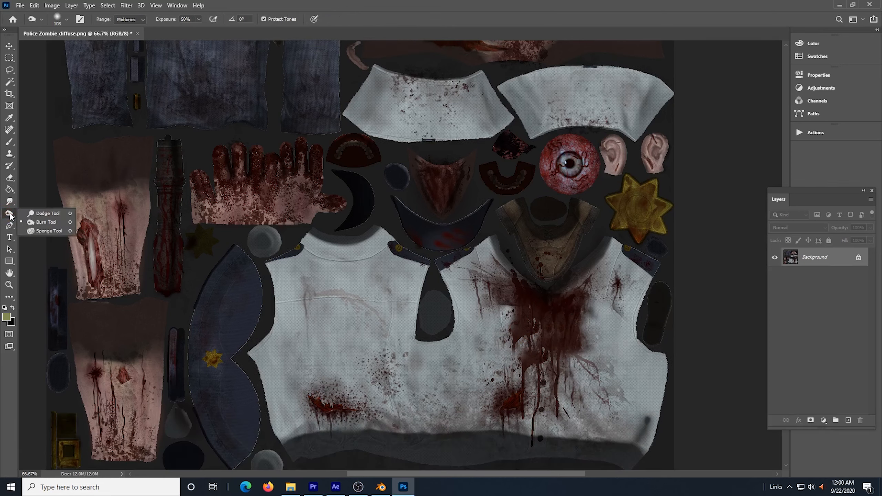
pyautogui.click(46, 222)
pyautogui.keyDown('ctrl'); pyautogui.keyDown('alt'); pyautogui.click(353, 309); pyautogui.keyUp('alt'); pyautogui.keyUp('ctrl')
pyautogui.click(432, 180)
pyautogui.moveTo(376, 256); pyautogui.dragTo(316, 289)
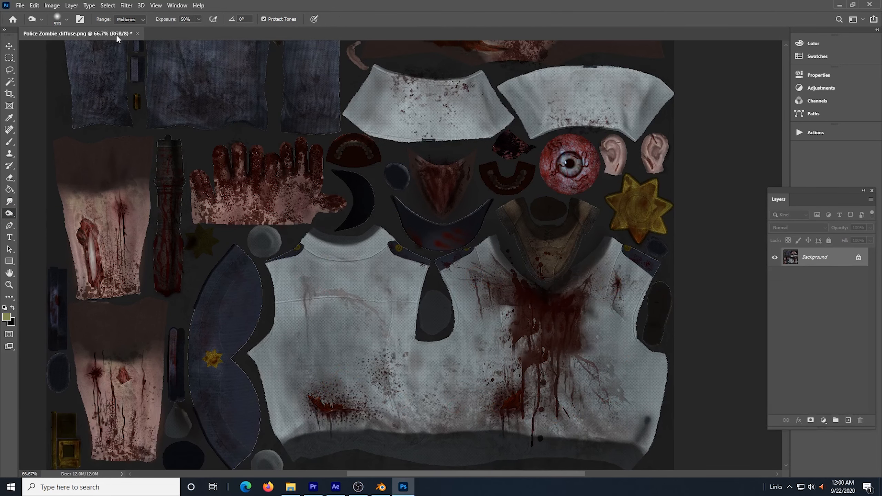
pyautogui.moveTo(317, 288)
pyautogui.mouseDown()
pyautogui.moveTo(465, 335)
pyautogui.moveTo(455, 89)
pyautogui.moveTo(650, 114)
pyautogui.mouseUp()
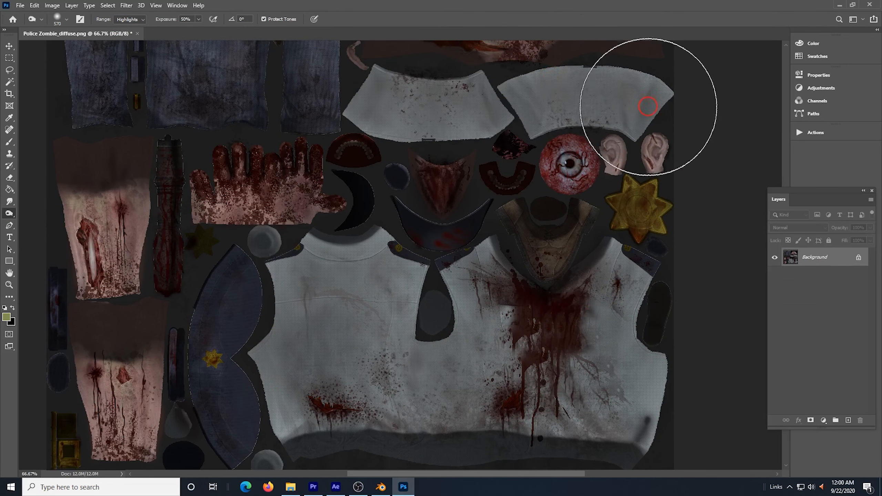